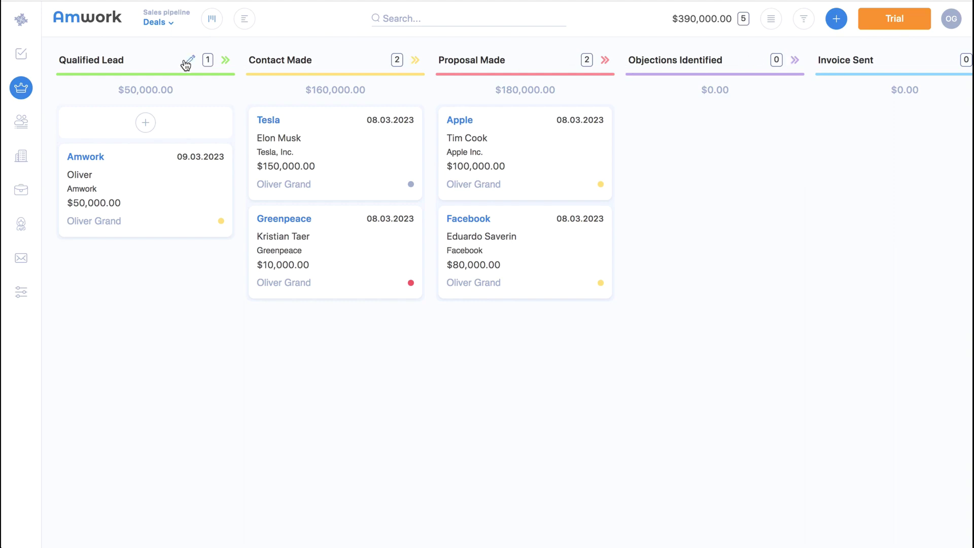
Open the Amwork deal and add a custom field named 'Description' to its details.
left_click(85, 158)
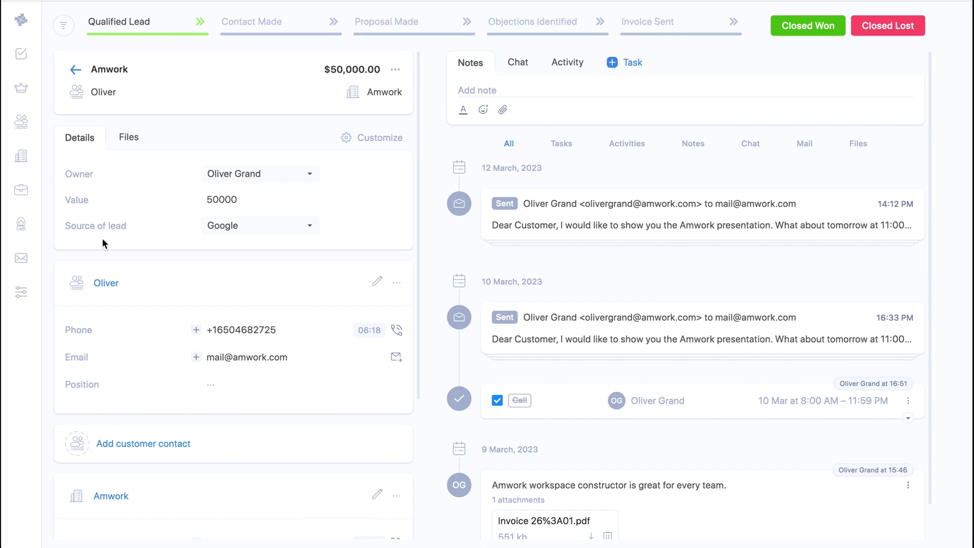
left_click(207, 331)
left_click(379, 138)
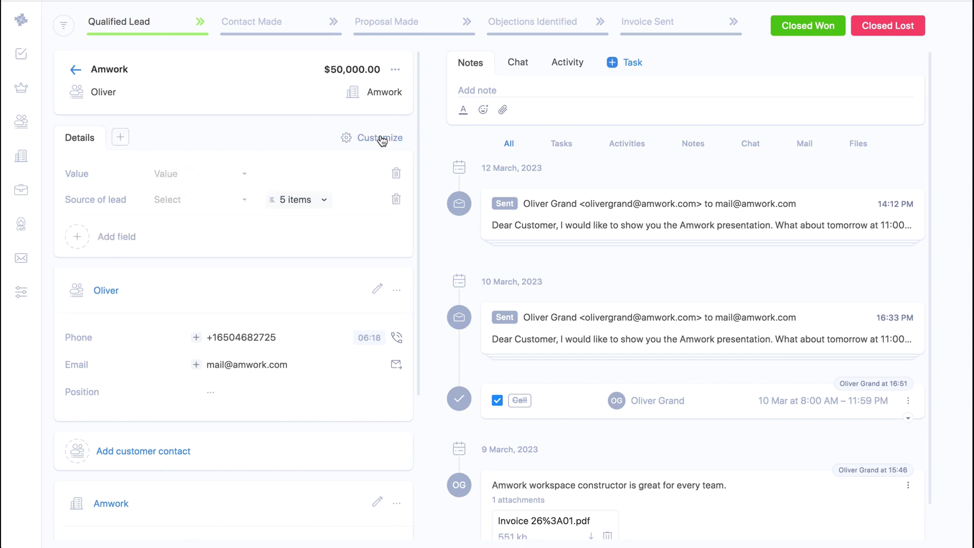
left_click(120, 241)
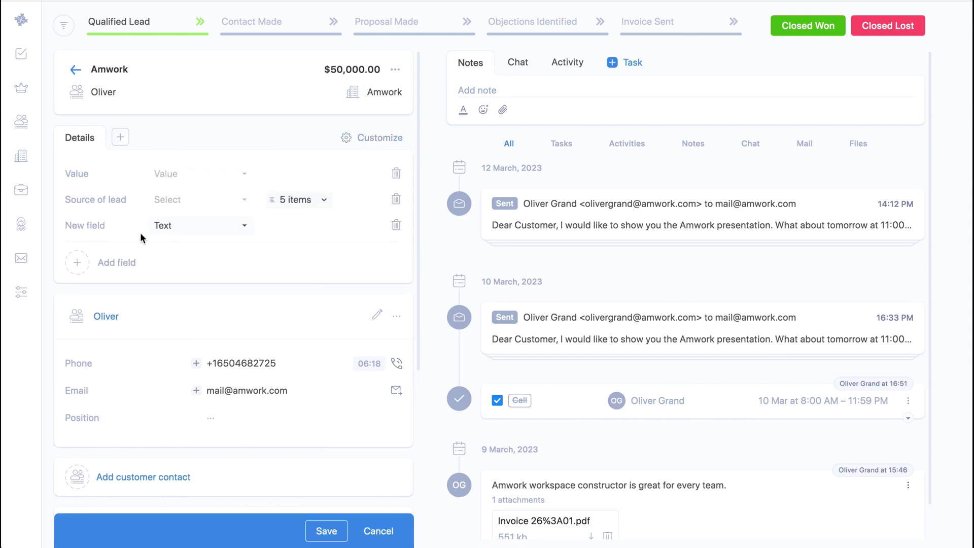
left_click(121, 228)
type("Description")
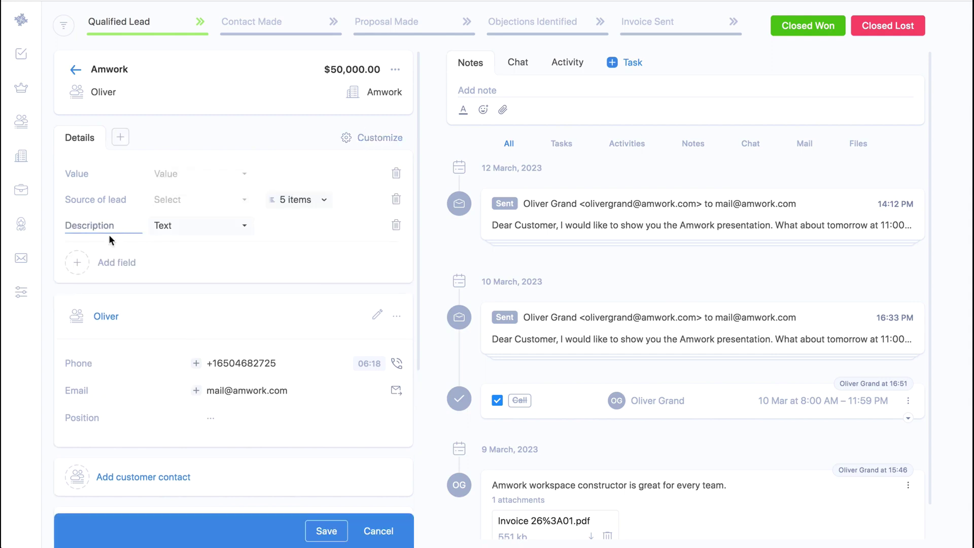
left_click(324, 530)
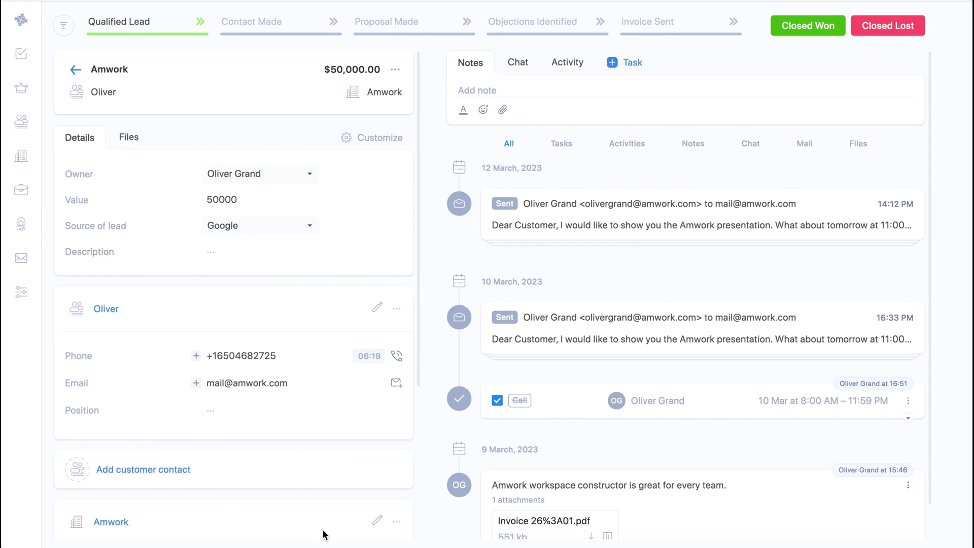
scroll(154, 412, "down", 5)
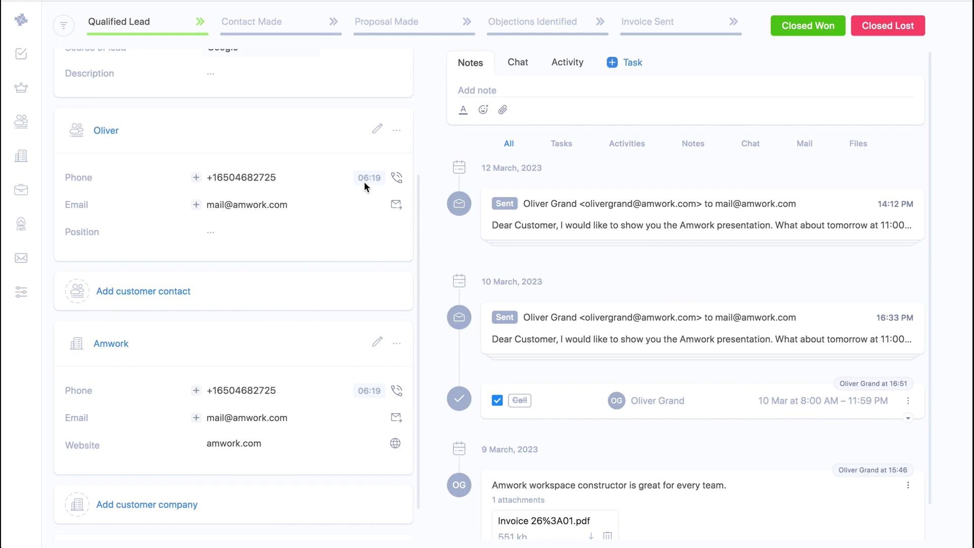
Email the deal's contact the pasted demo invitation under the subject 'Presentation'.
left_click(396, 205)
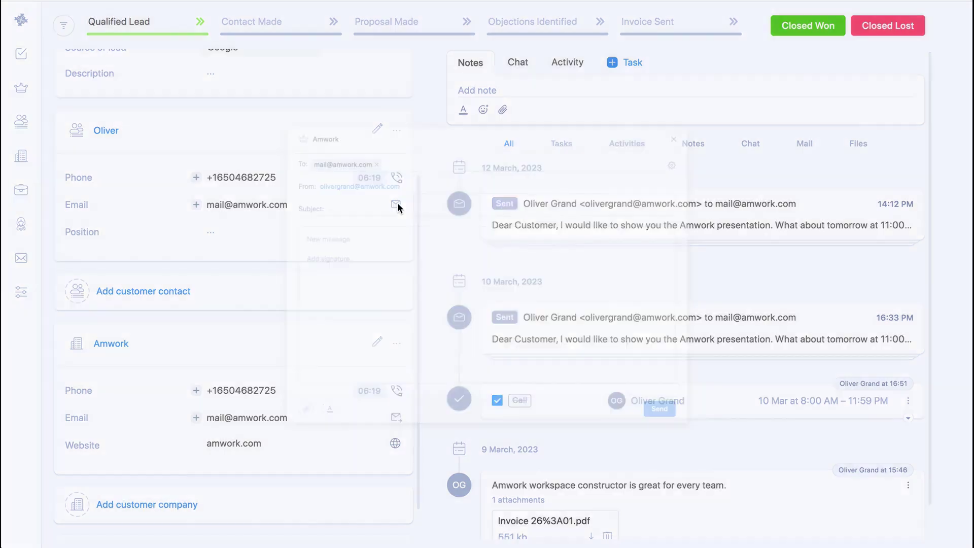
left_click(320, 227)
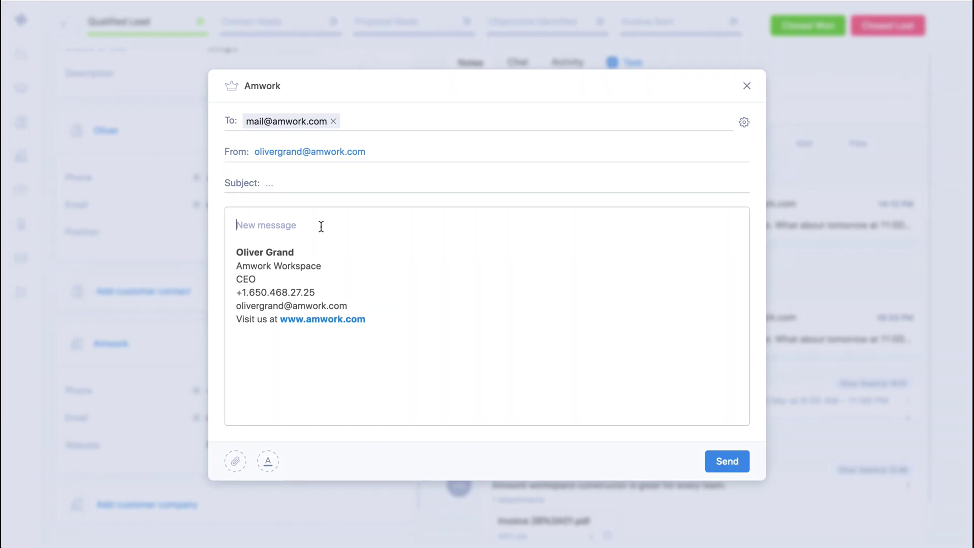
type("Dear Customer,   I would like to show you the Amwork presentation. What about tomorrow at 11:00?")
left_click(306, 185)
type("Presentation")
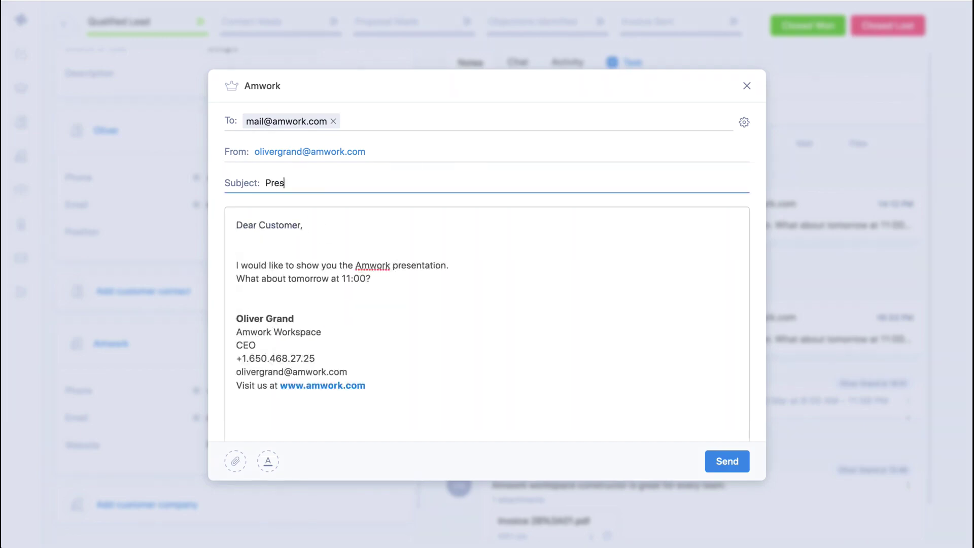
left_click(721, 463)
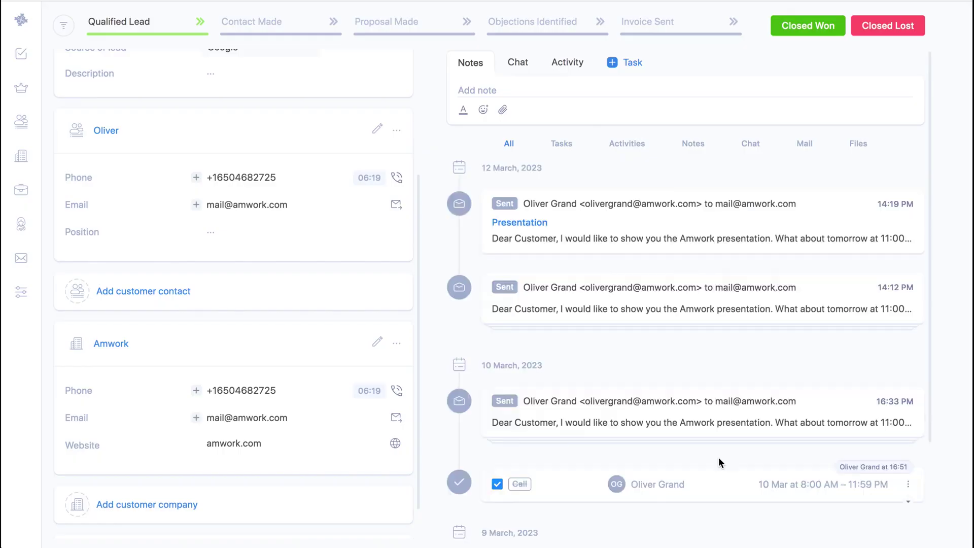
Expand the sent Presentation email in the timeline, then collapse it again.
left_click(607, 209)
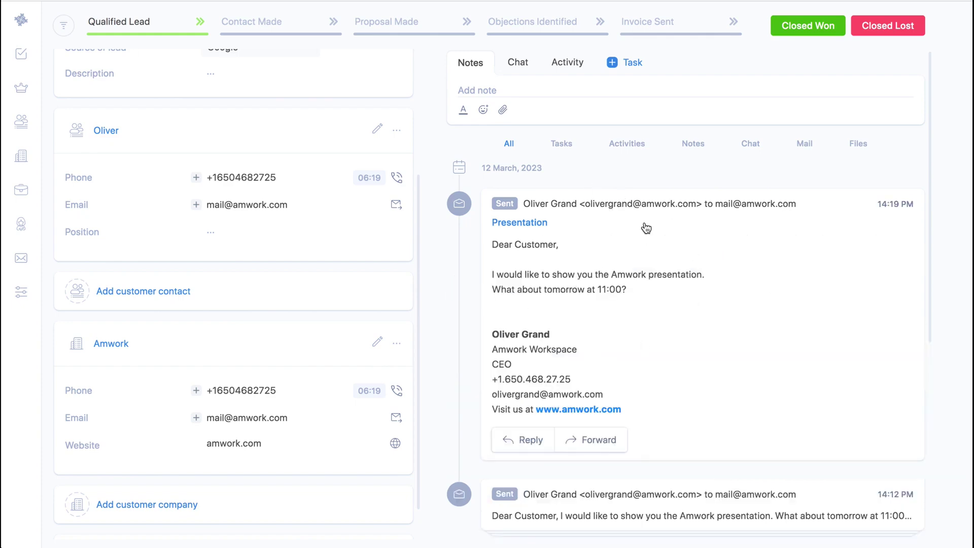
left_click(643, 212)
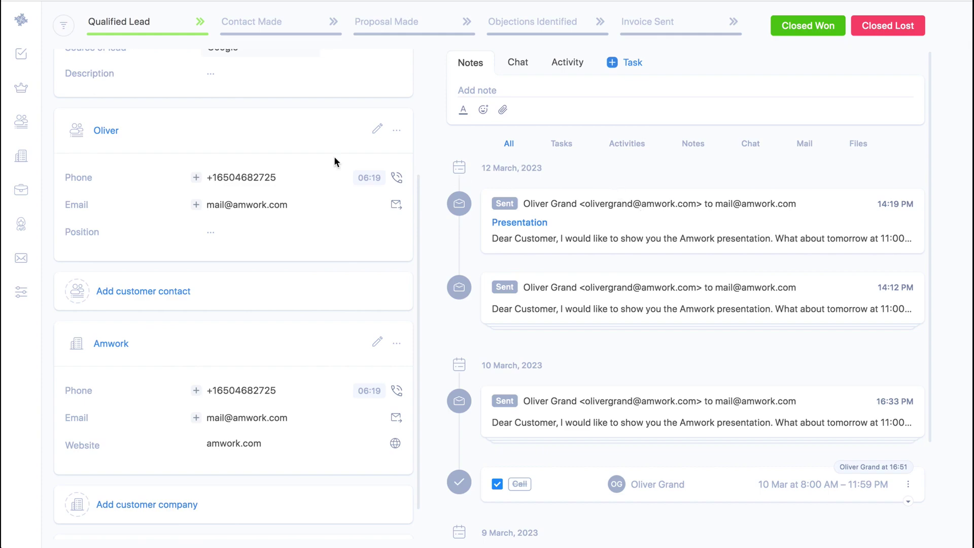
scroll(271, 152, "up", 4)
Look through the deal's Files, Notes and Chat tabs.
left_click(129, 138)
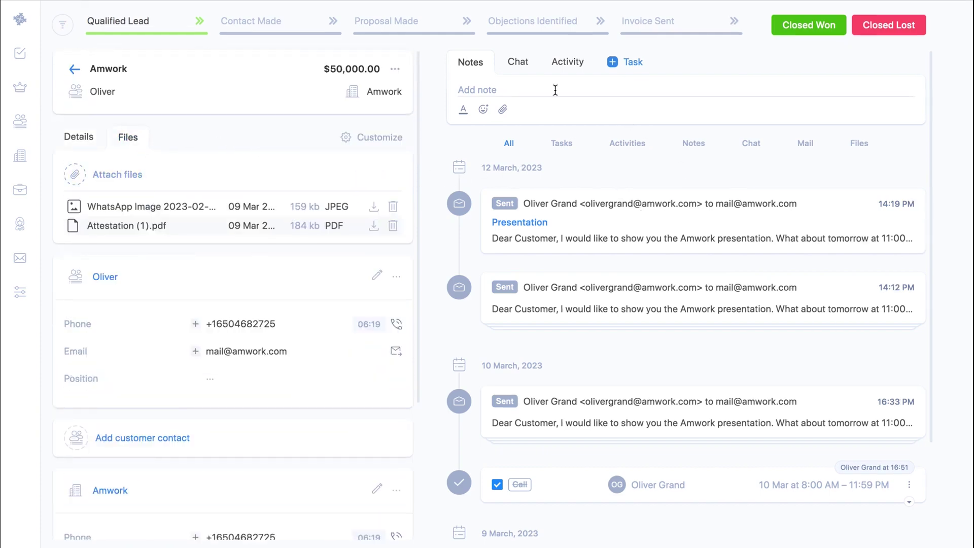
left_click(539, 86)
left_click(518, 62)
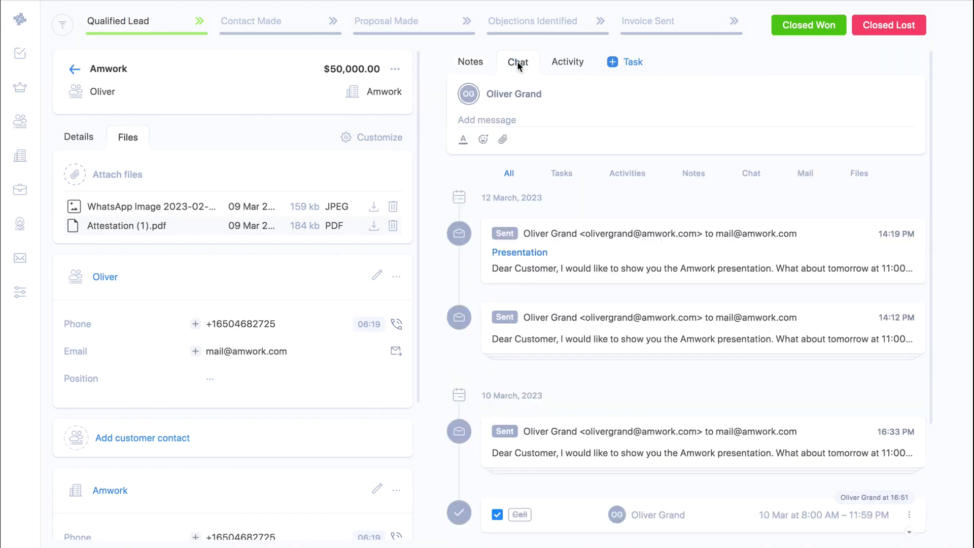
Log a Call activity for 12 March on the deal.
left_click(560, 63)
left_click(495, 95)
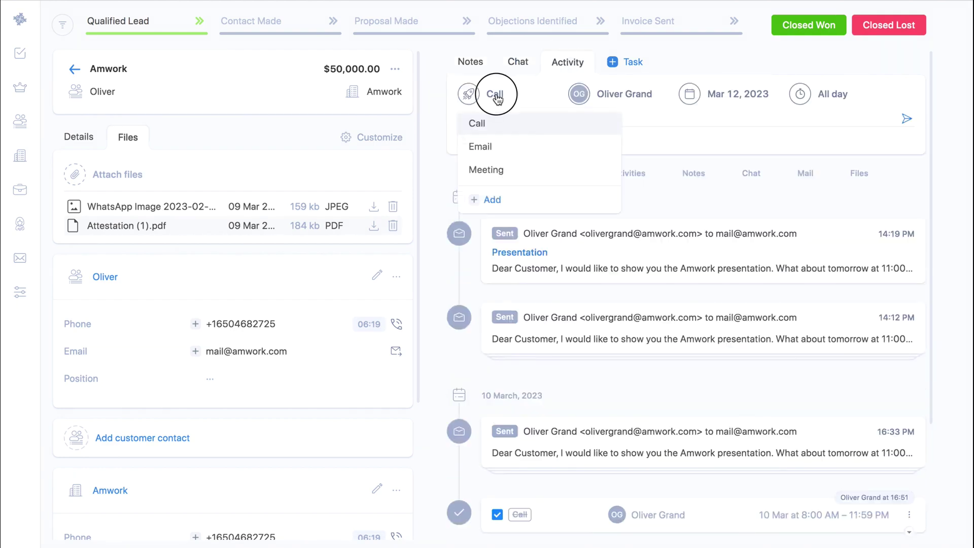
left_click(906, 120)
Open a new Task form and close it without saving.
left_click(635, 62)
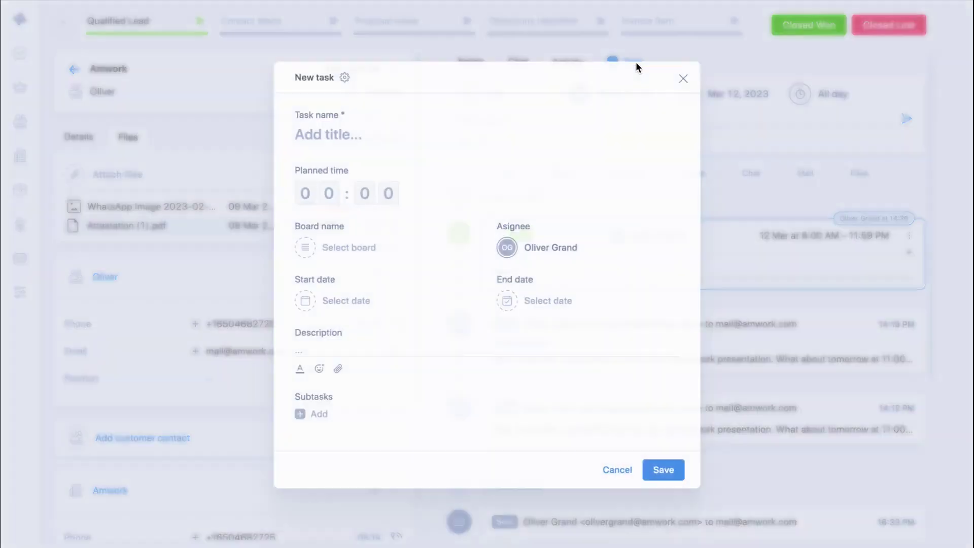
left_click(690, 71)
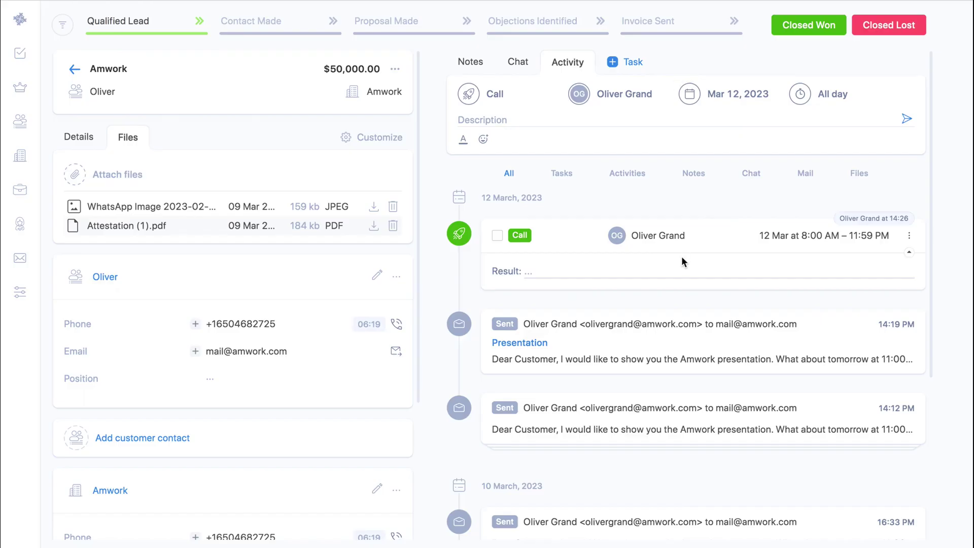
scroll(681, 259, "down", 5)
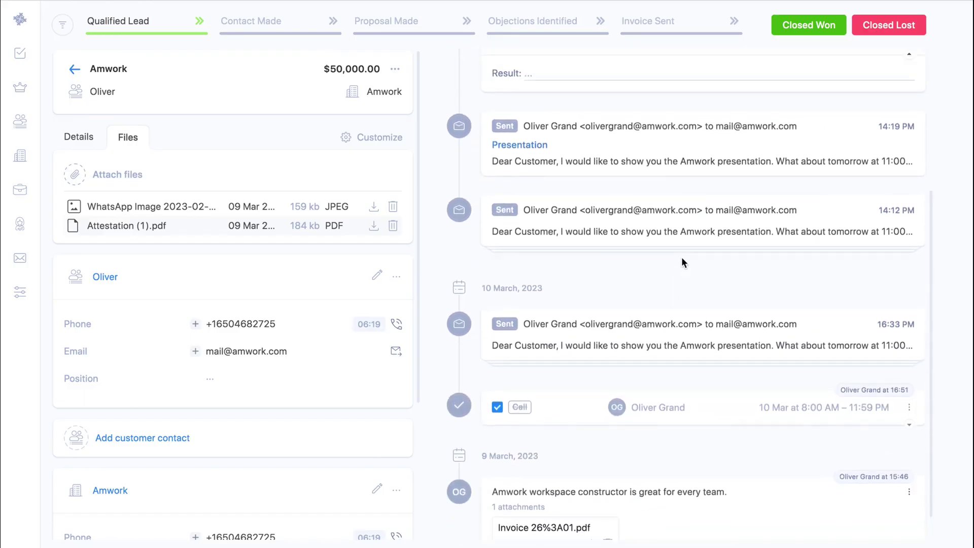
scroll(682, 259, "up", 5)
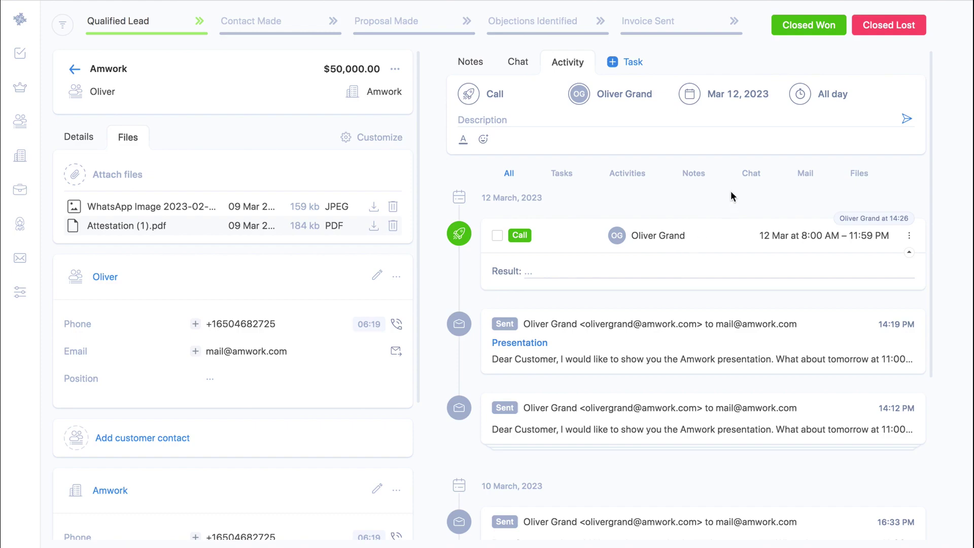
Mark the Amwork deal as won and start a linked project named 'Create a new website'.
left_click(811, 27)
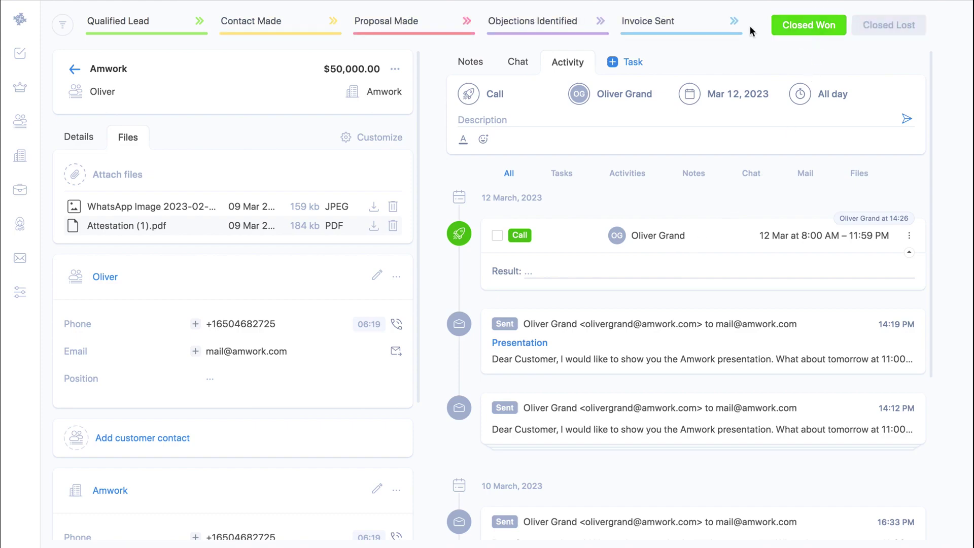
scroll(322, 254, "down", 4)
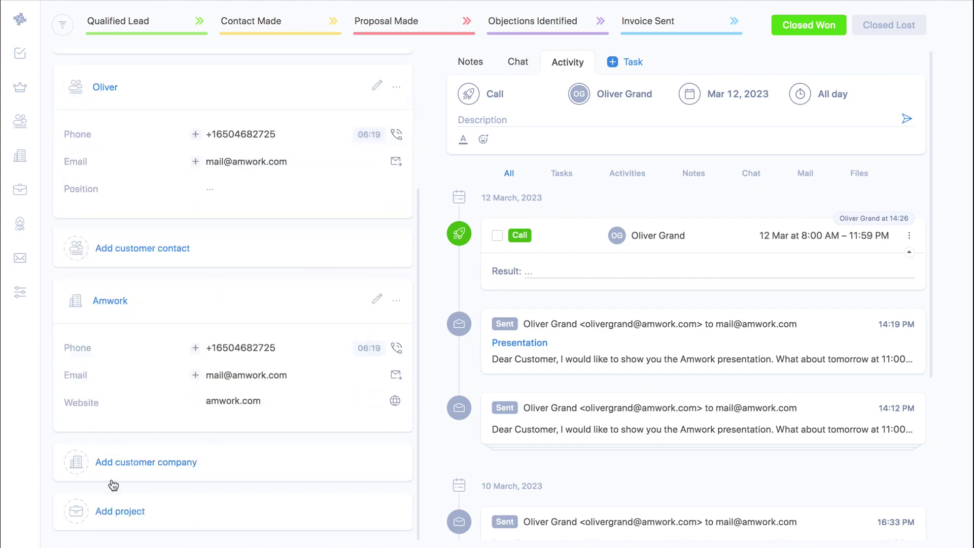
left_click(121, 511)
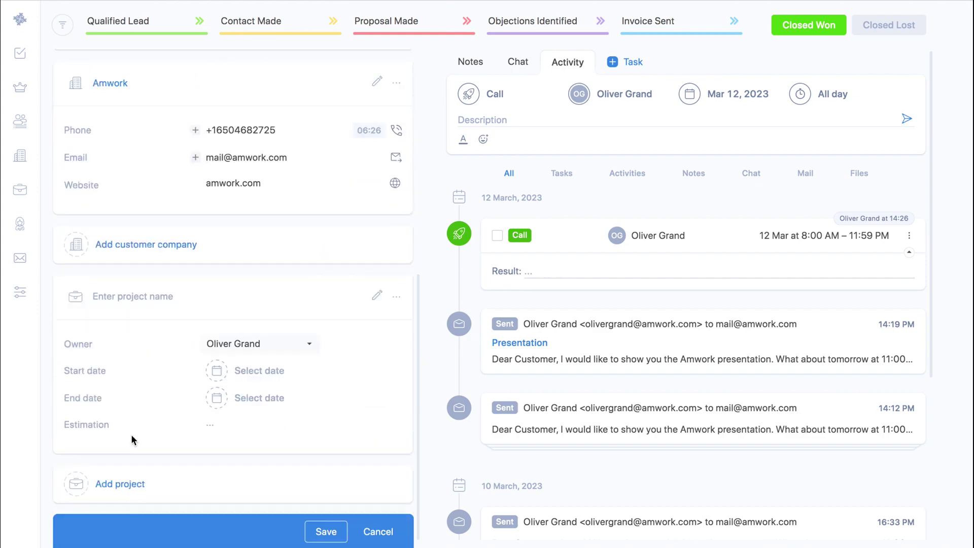
left_click(118, 296)
type("Create a new website")
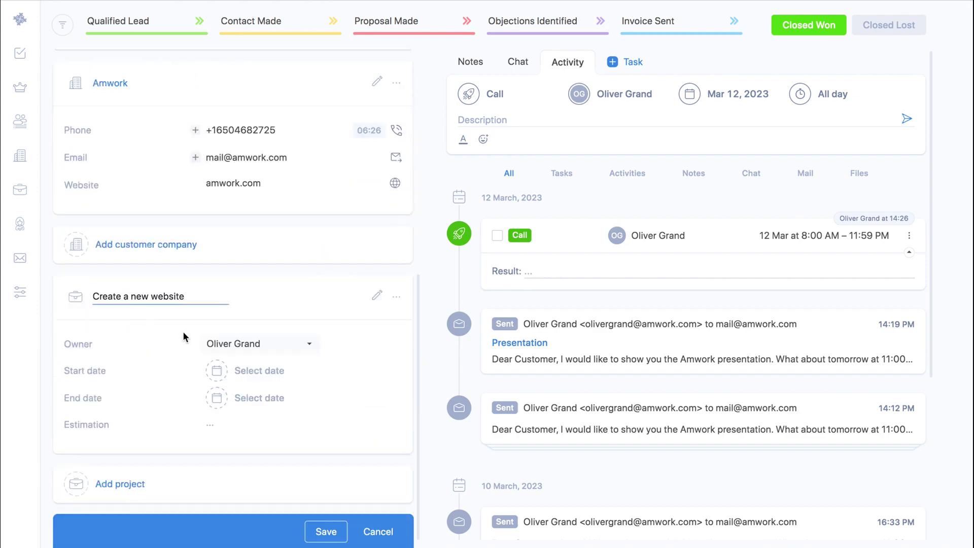
Give the project another team member as owner and 19 March start and end dates, then save.
left_click(223, 349)
left_click(226, 398)
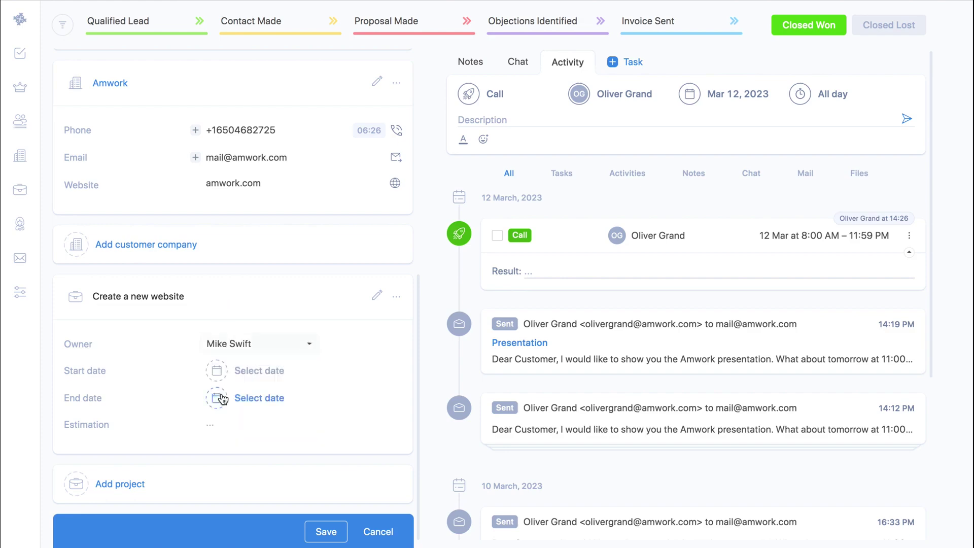
left_click(249, 375)
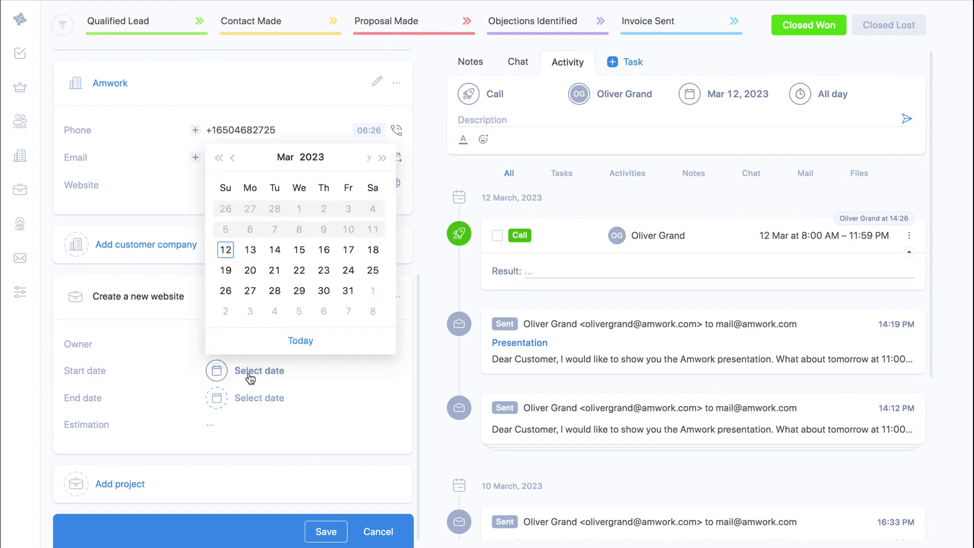
left_click(229, 273)
left_click(246, 402)
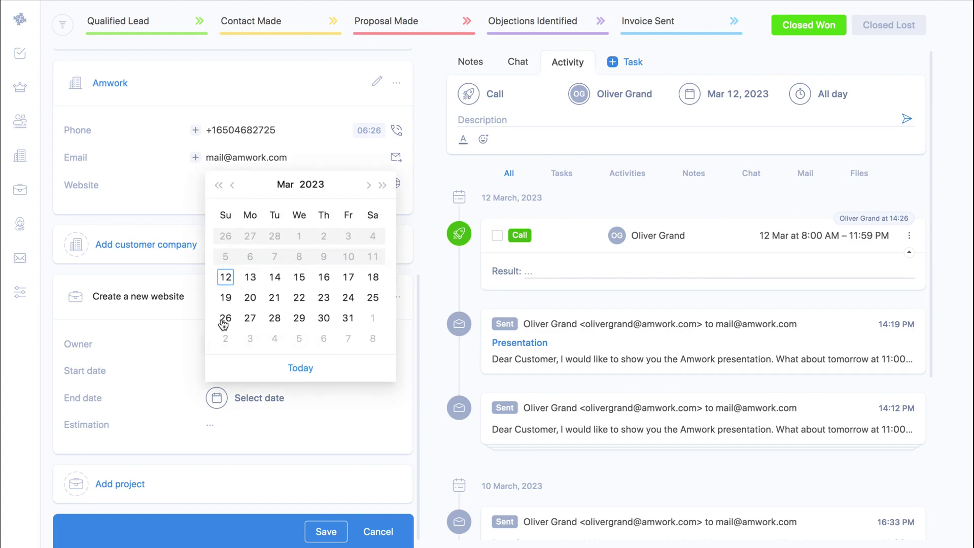
left_click(227, 299)
left_click(327, 533)
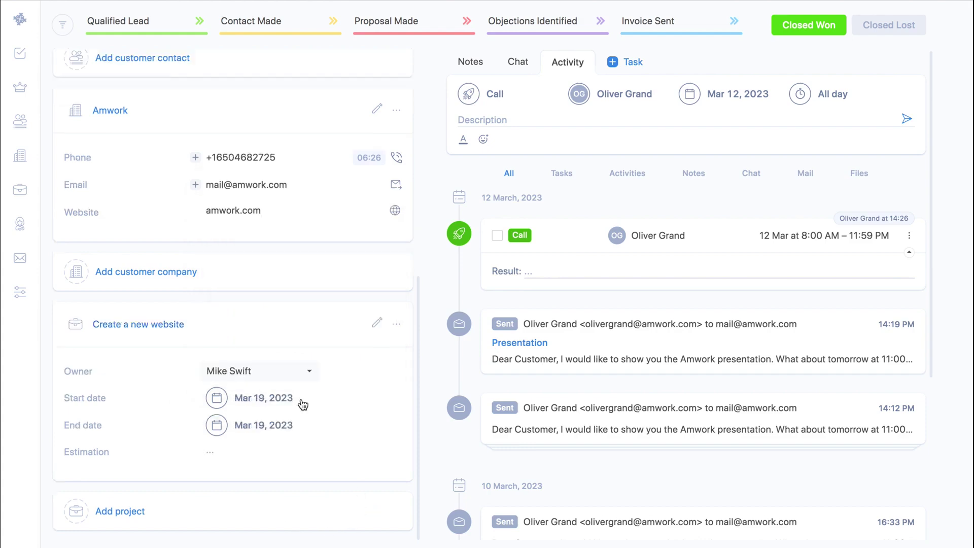
left_click(20, 190)
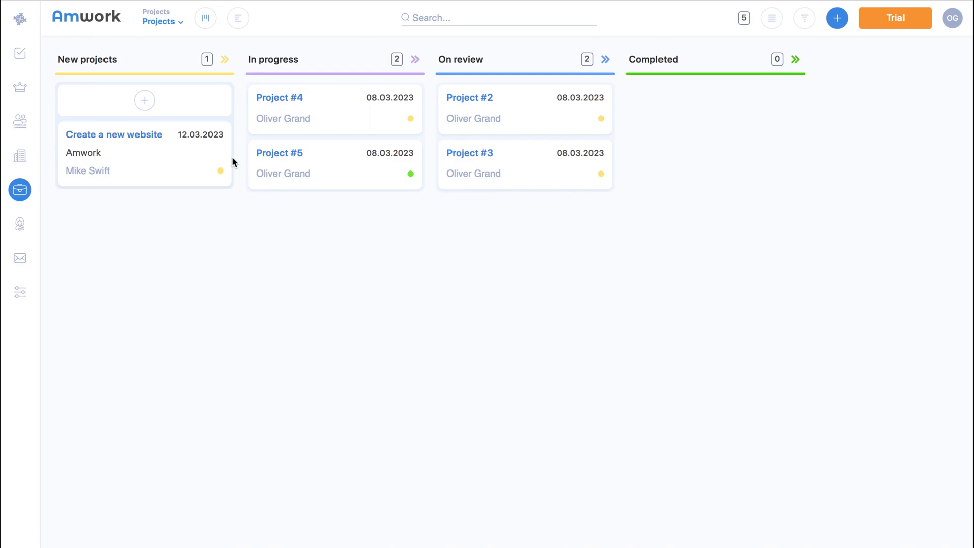
Open the 'Create a new website' project card and begin a new task.
left_click(151, 136)
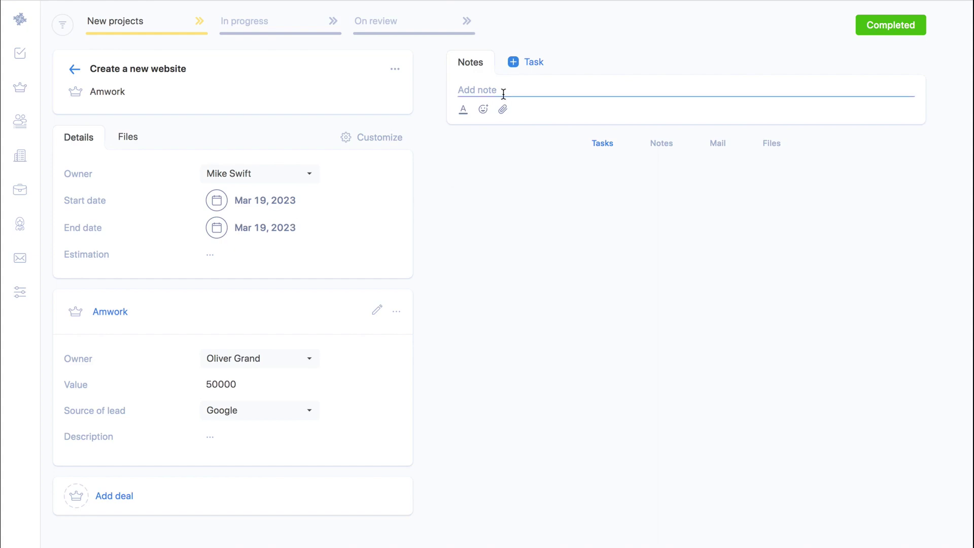
left_click(521, 68)
Hide the task form's Planned time, Board name and Start date fields, then show them again.
left_click(340, 70)
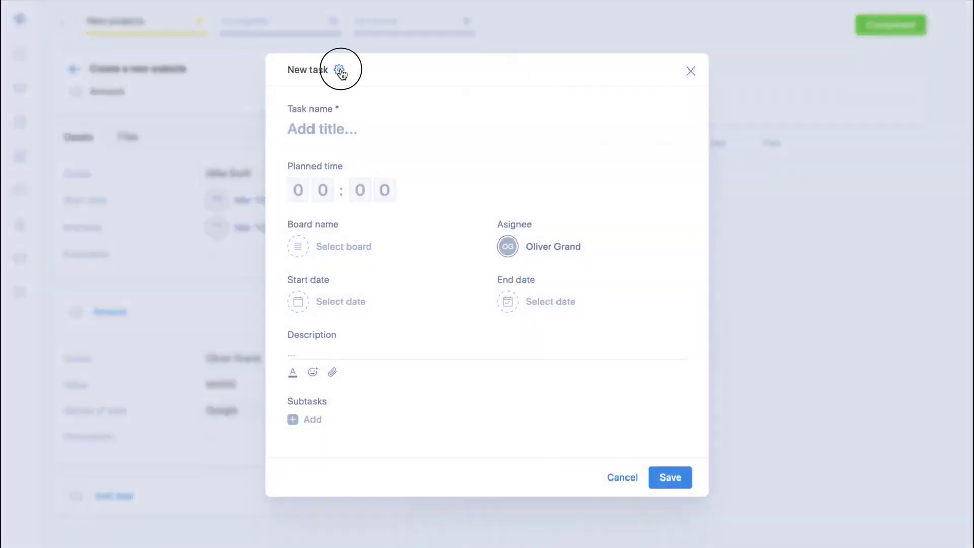
left_click(345, 99)
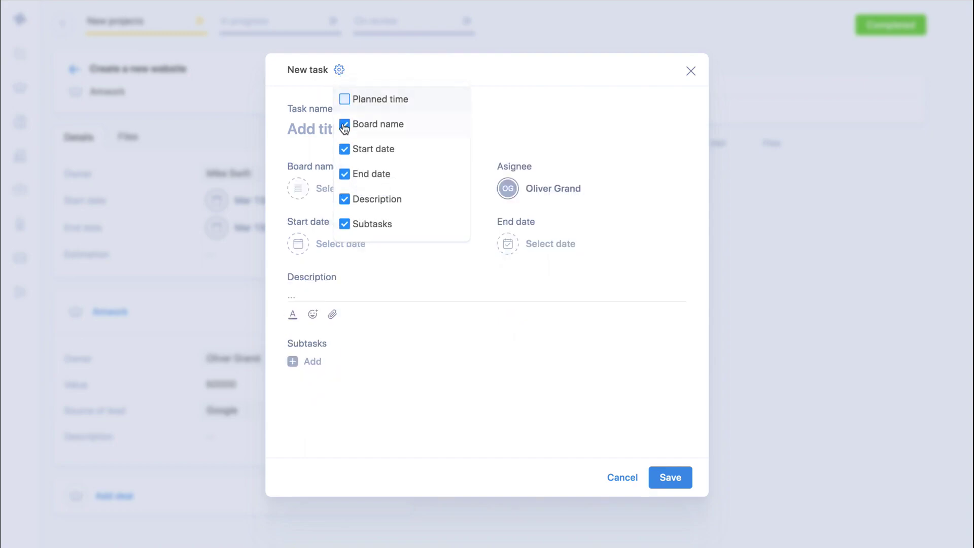
left_click(344, 124)
left_click(344, 149)
left_click(344, 149)
left_click(347, 125)
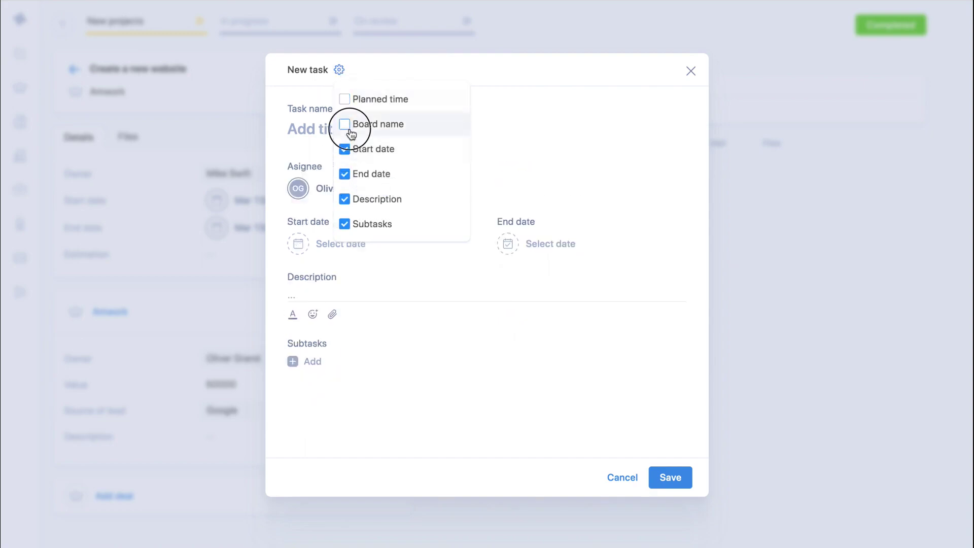
left_click(348, 100)
left_click(369, 80)
Enter a task 'Design a website' with 8 planned hours on the Amwork board.
left_click(322, 129)
type("Design a website")
left_click(323, 190)
type("8")
left_click(344, 246)
left_click(333, 299)
Assign the task to the second team member with dates Mar 13–20, and save it.
left_click(553, 246)
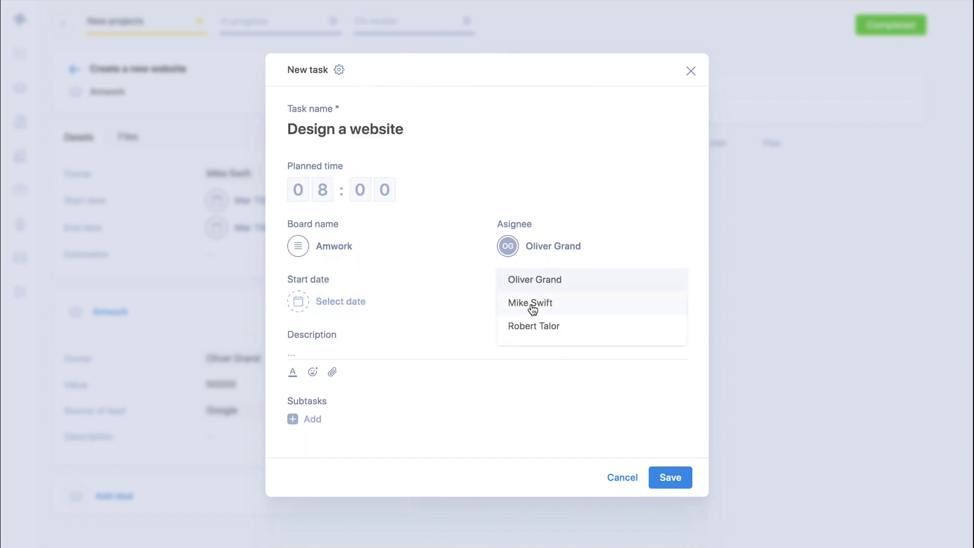
left_click(531, 302)
left_click(341, 302)
left_click(329, 422)
left_click(572, 515)
left_click(553, 301)
left_click(542, 441)
left_click(783, 514)
left_click(679, 481)
Add a 'Make a website' task, 14 planned hours, Amwork board, assigned to the third member.
left_click(528, 61)
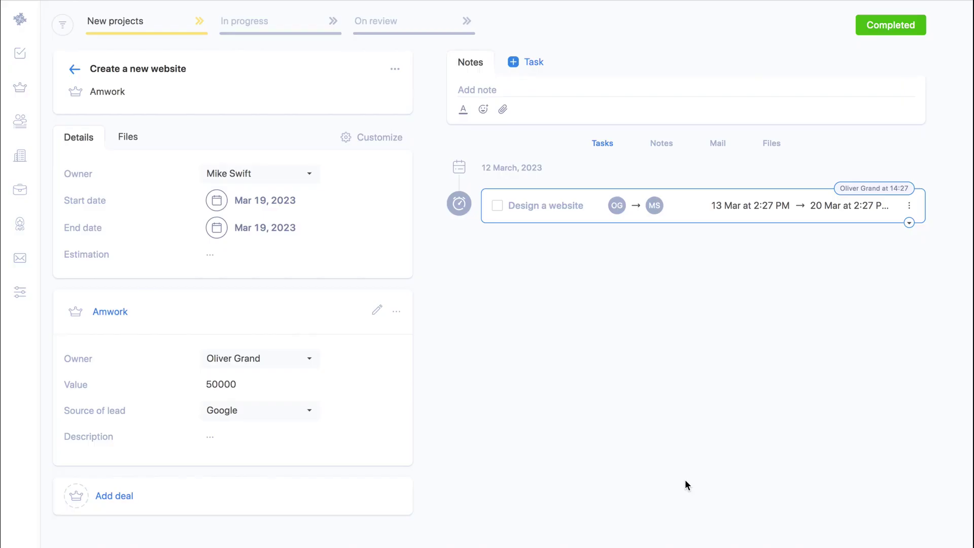
left_click(333, 130)
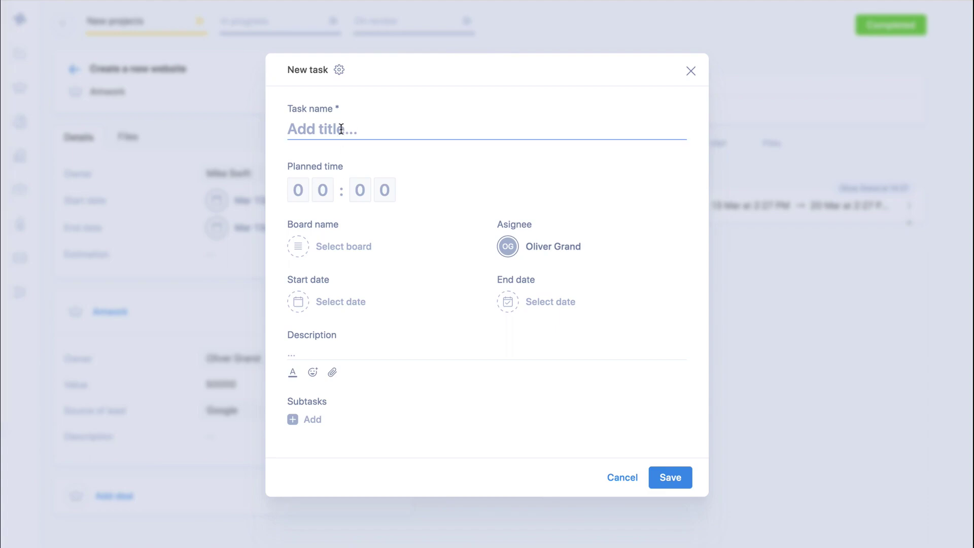
type("Make a website")
left_click(298, 207)
type("14")
left_click(335, 263)
left_click(333, 317)
left_click(532, 265)
left_click(534, 344)
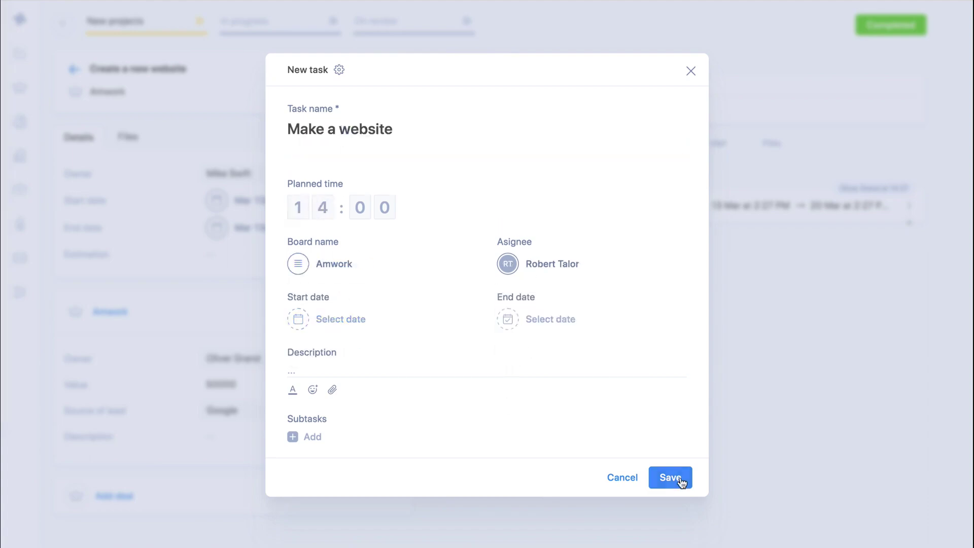
left_click(681, 479)
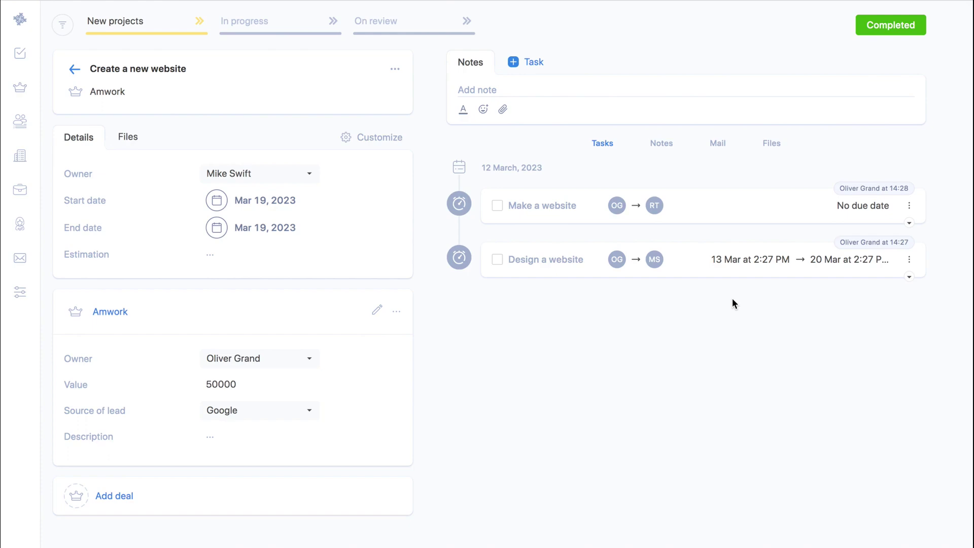
Open the Tasks section and switch the board selector to Activities.
left_click(20, 52)
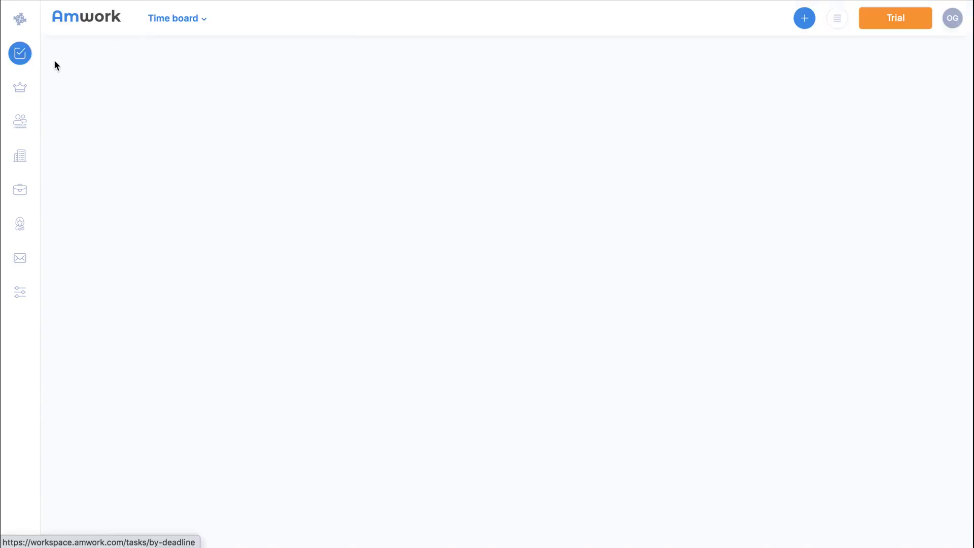
left_click(202, 22)
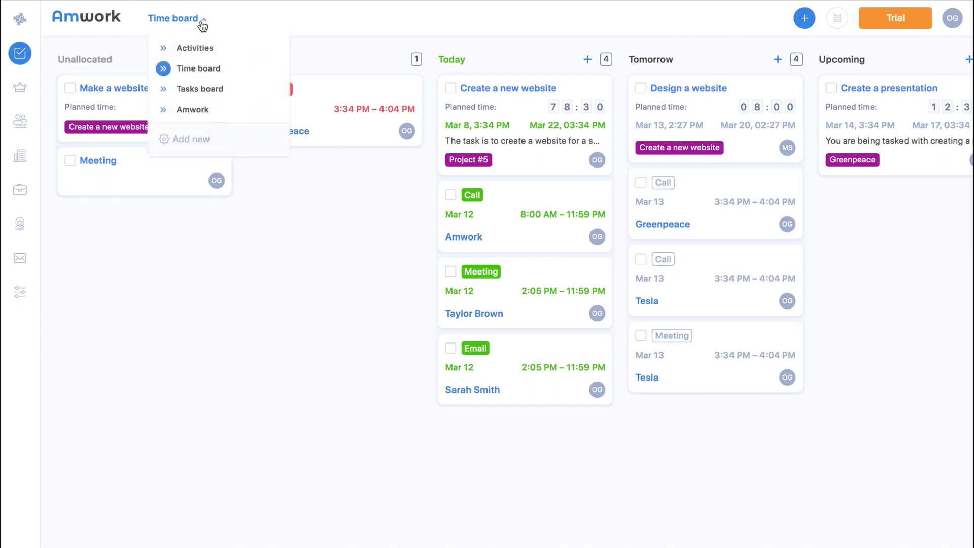
left_click(203, 23)
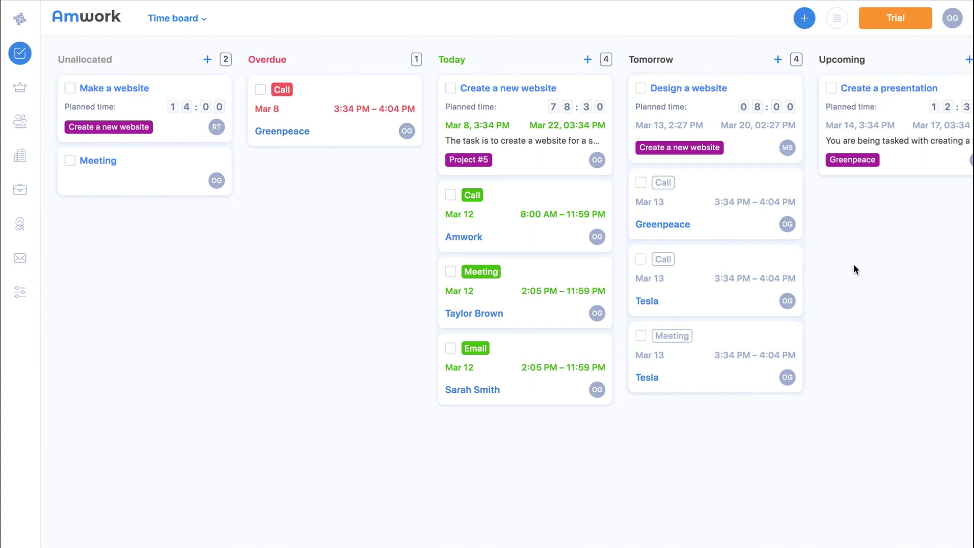
left_click(204, 21)
left_click(202, 47)
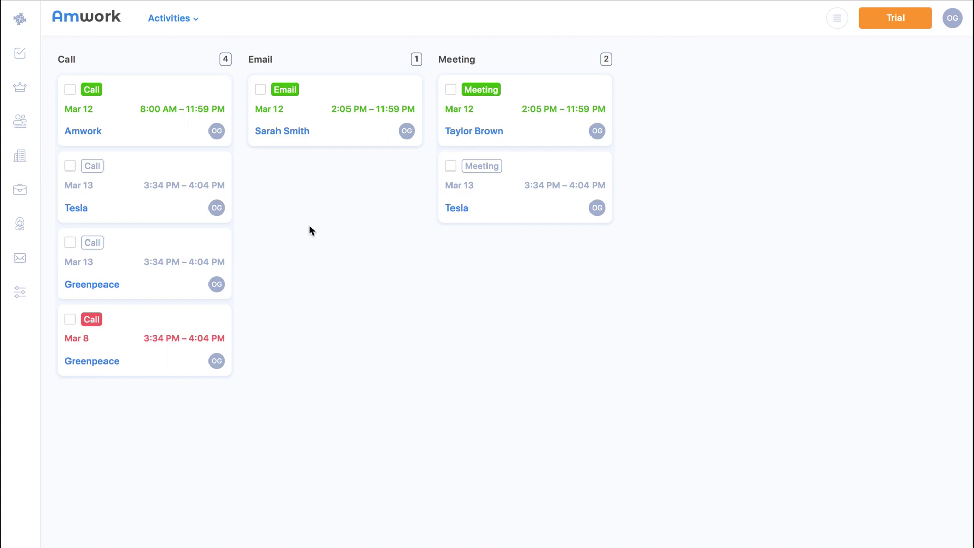
On the Amwork board, move 'Make a website' into In Progress and view its details.
left_click(193, 21)
left_click(194, 108)
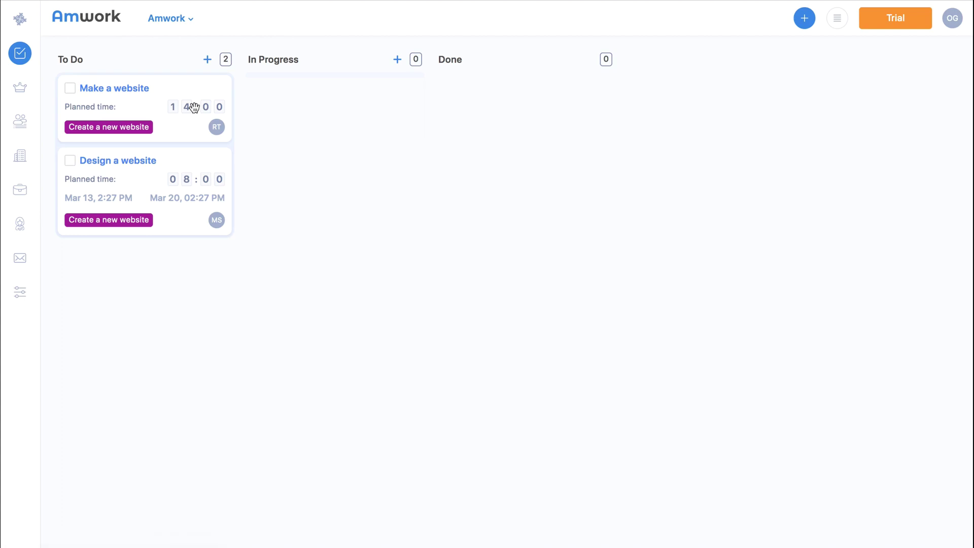
left_click_drag(181, 124, 315, 126)
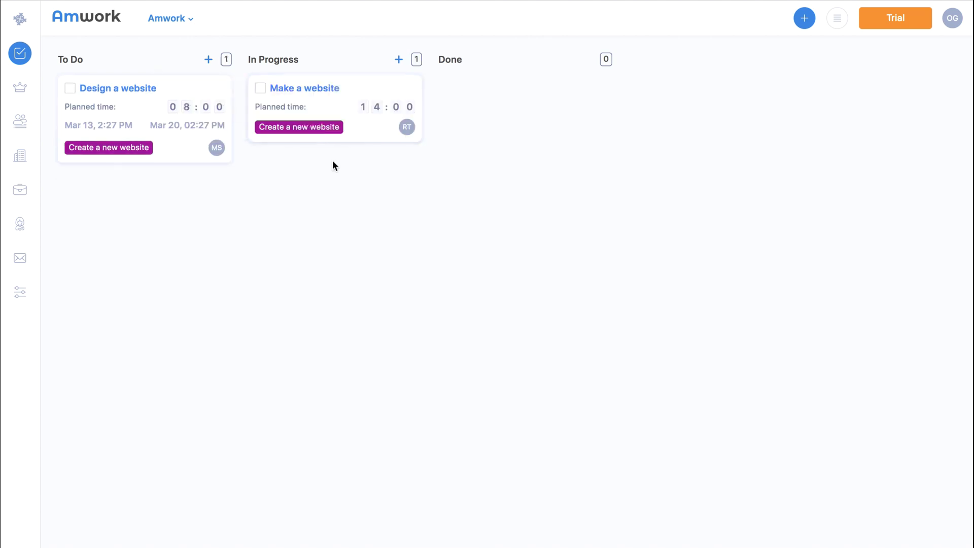
left_click(328, 92)
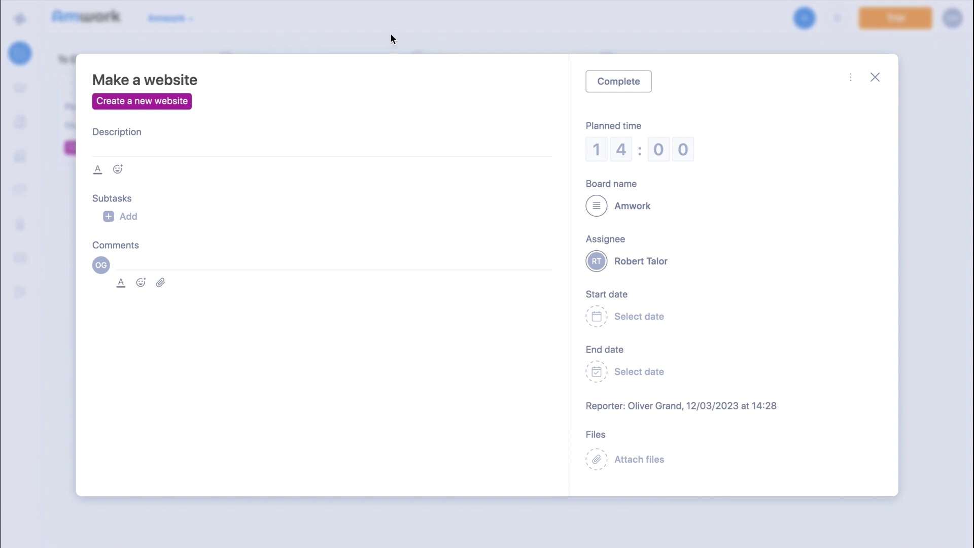
Close the 'Make a website' task details.
left_click(875, 76)
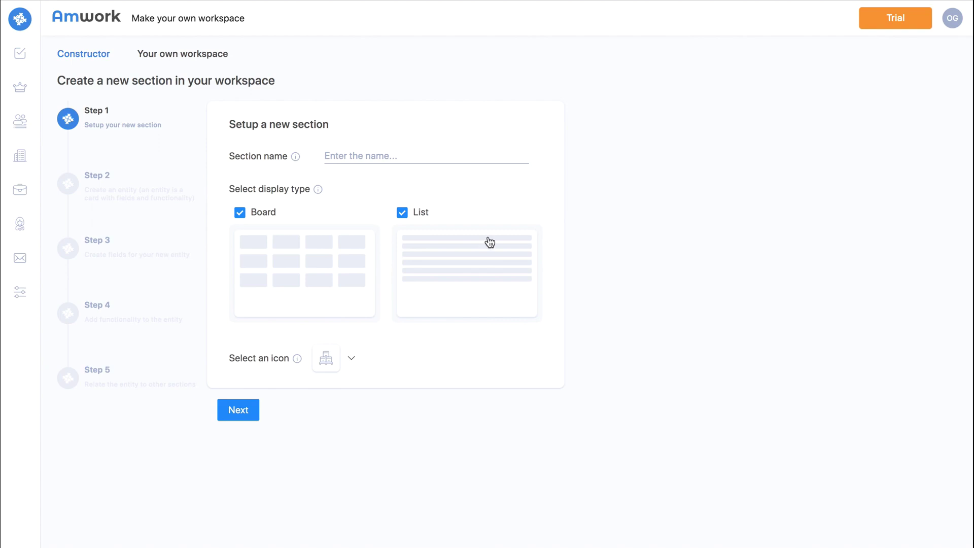
Name the new section 'Contractors', choose the helmeted-worker icon, and go to Step 2.
left_click(390, 155)
type("Contractors")
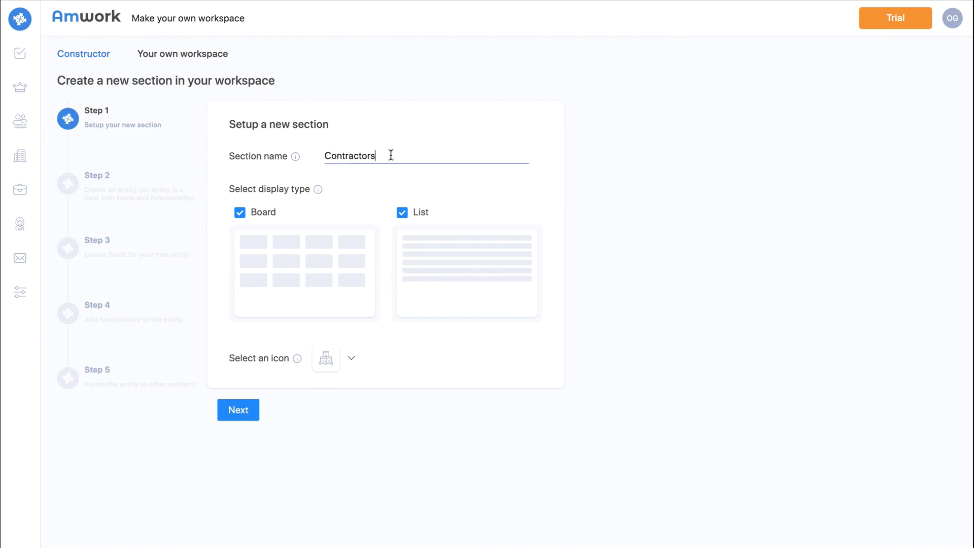
mouse_move(317, 192)
left_click(351, 362)
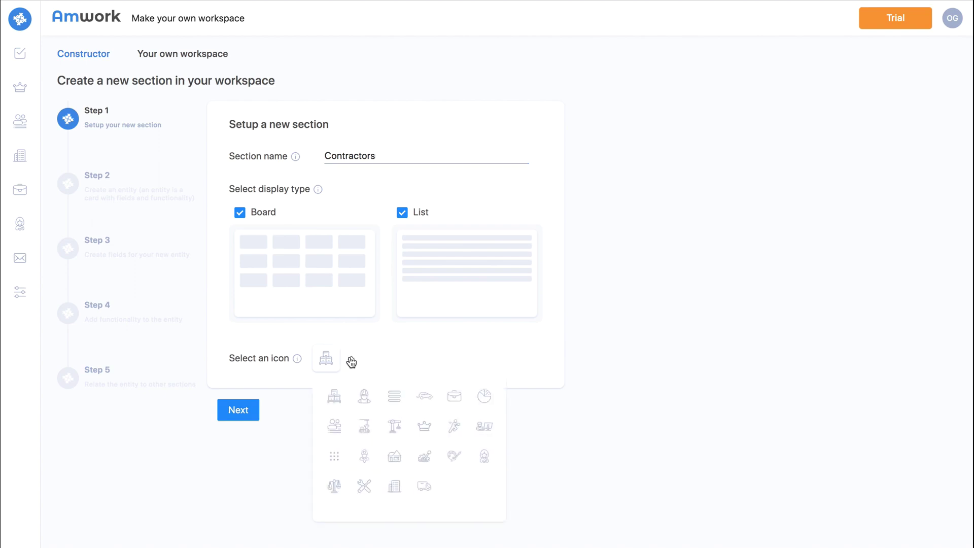
left_click(367, 396)
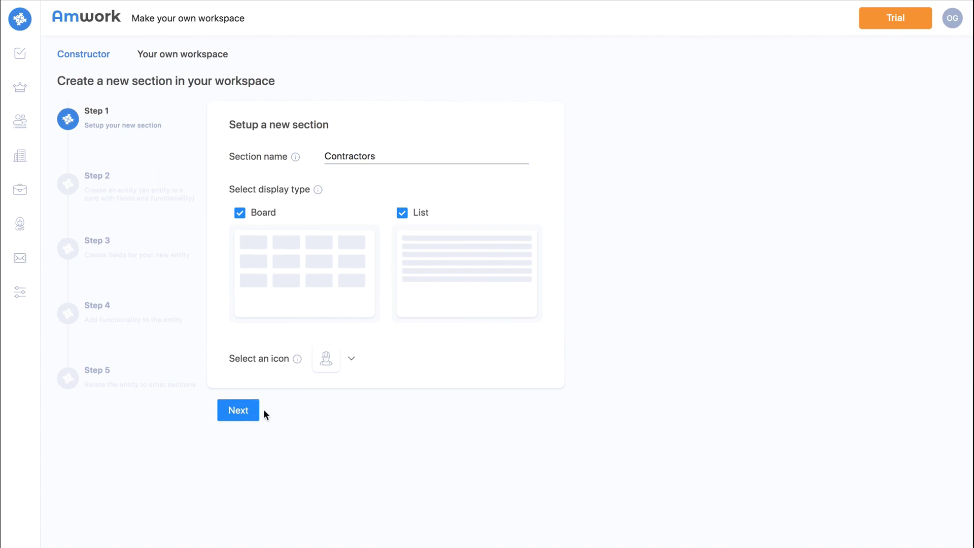
left_click(245, 412)
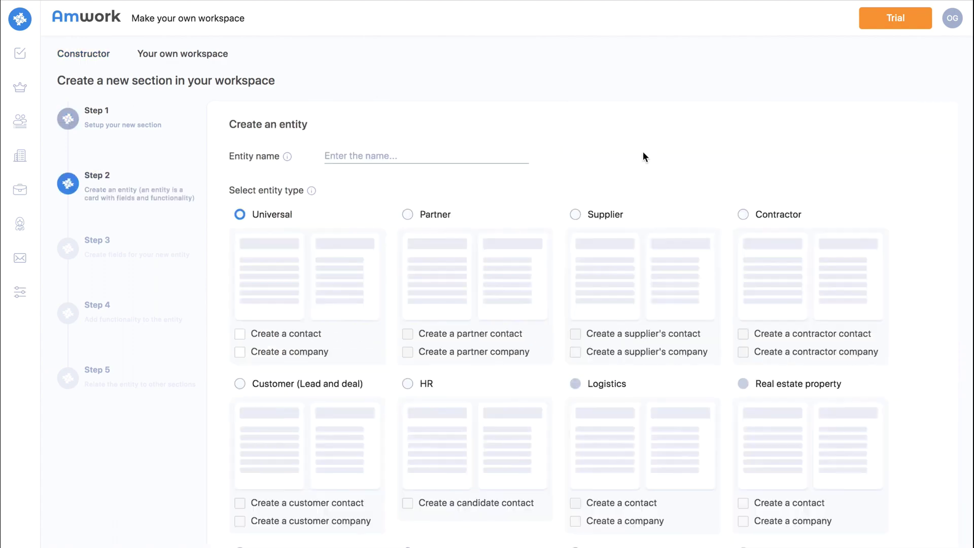
Make the entity 'Contractor's work' of Contractor type, creating contacts and companies, then continue.
scroll(644, 152, "down", 5)
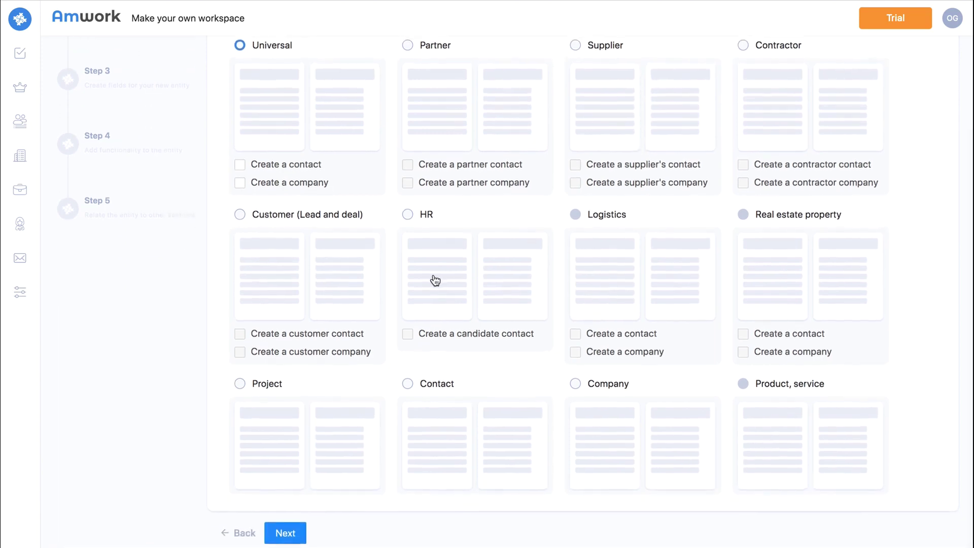
left_click(744, 46)
left_click(744, 166)
left_click(741, 182)
scroll(655, 192, "up", 4)
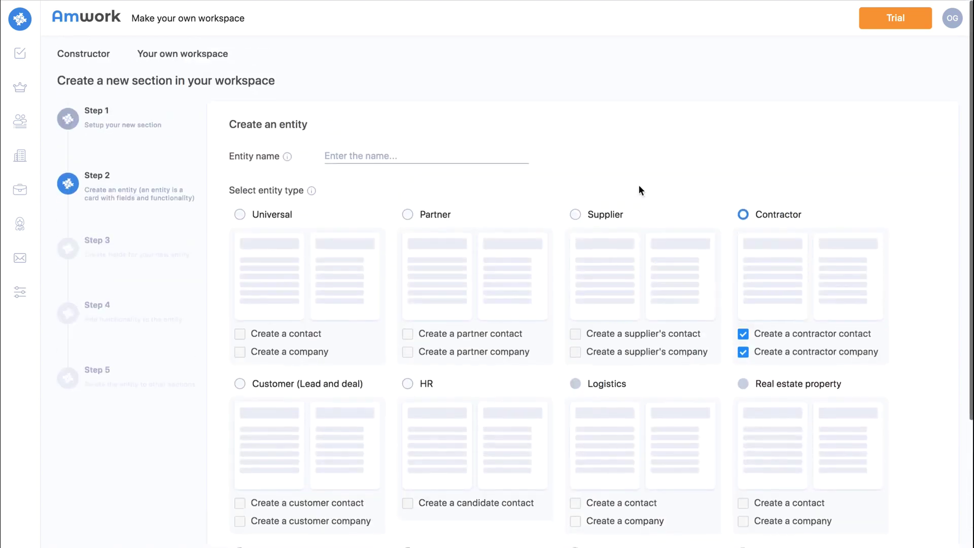
left_click(439, 155)
type("Contractor's work")
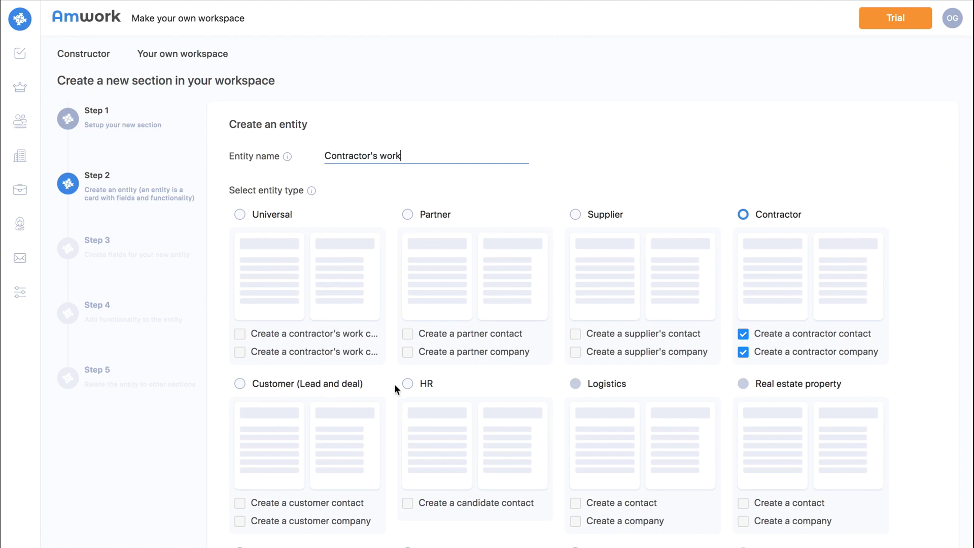
scroll(395, 383, "down", 4)
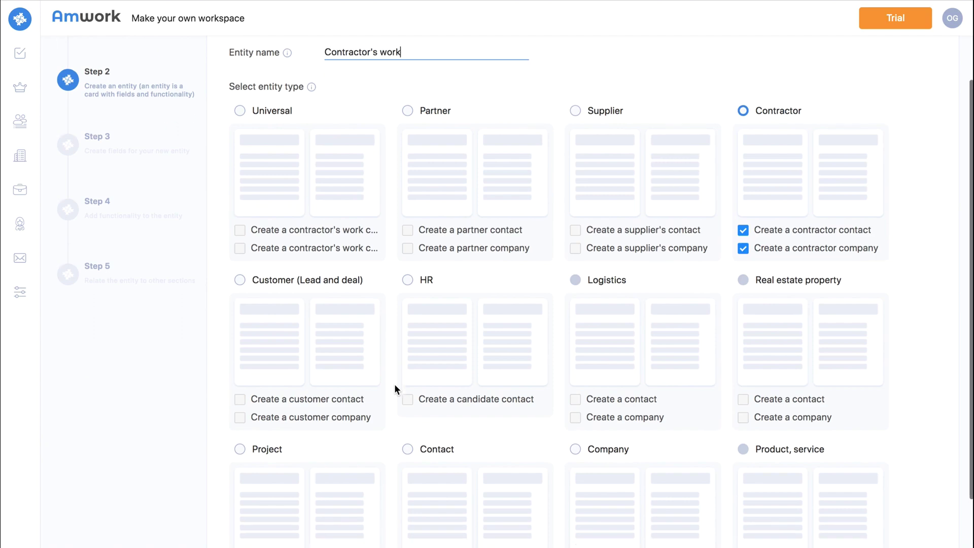
left_click(285, 533)
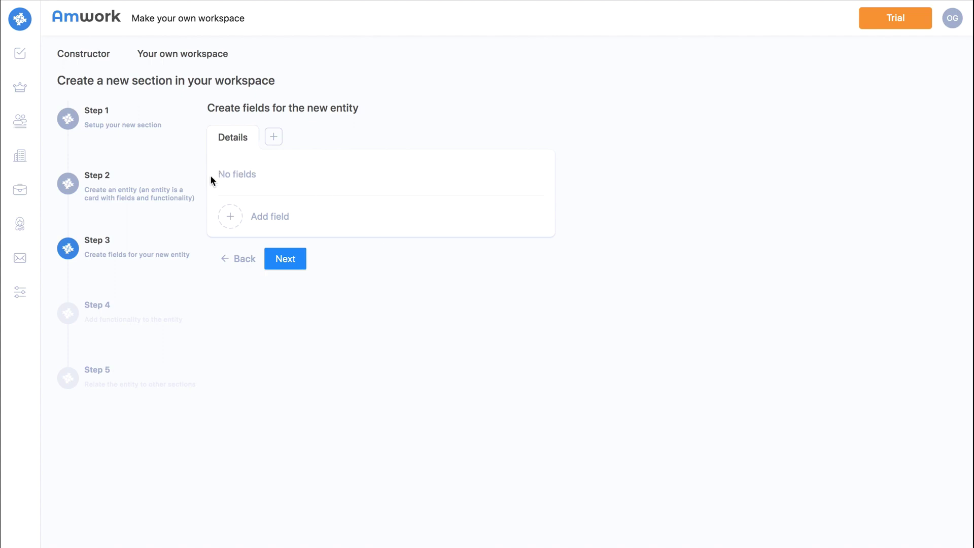
Add a Date field named 'Start date of work' to the new entity.
left_click(230, 218)
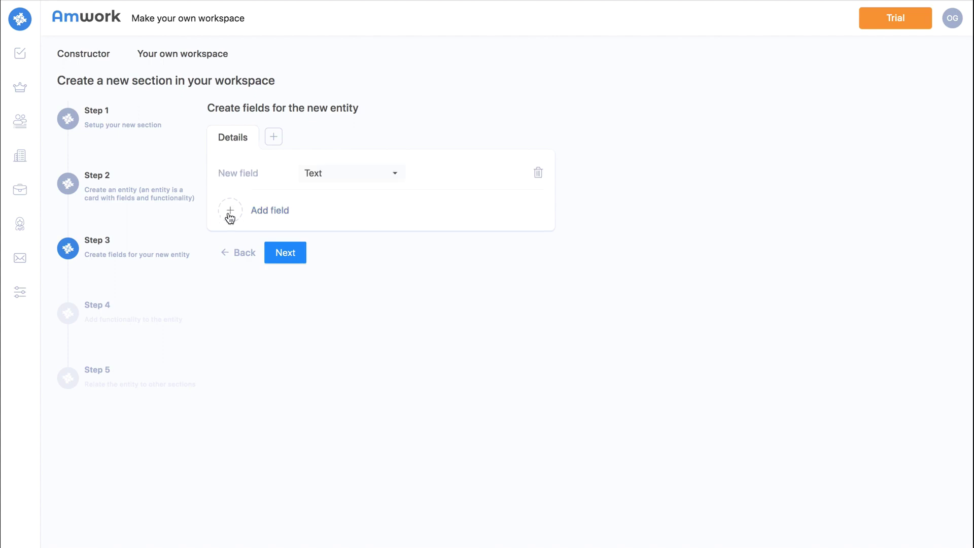
left_click(322, 183)
scroll(317, 305, "down", 1)
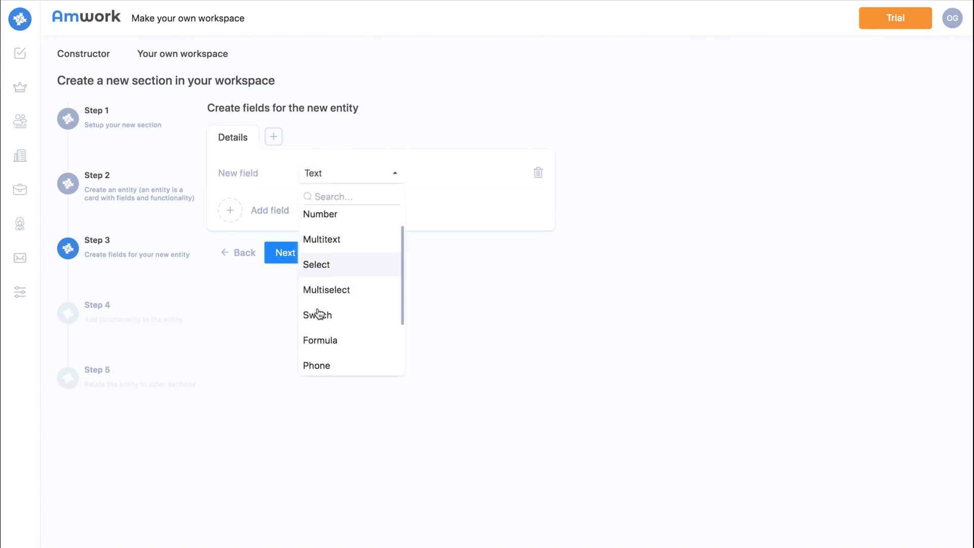
scroll(318, 312, "down", 3)
left_click(318, 360)
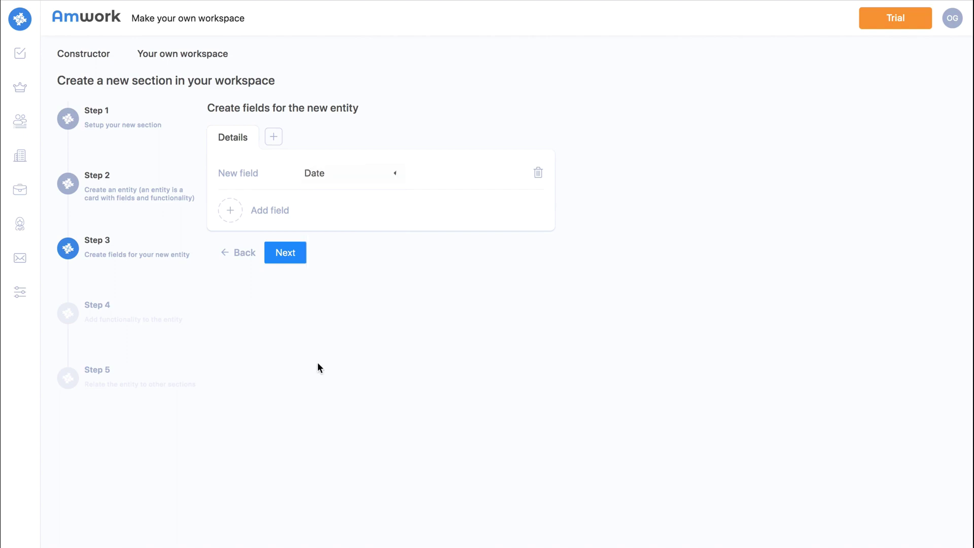
left_click(245, 174)
type("Start date of work")
left_click(299, 258)
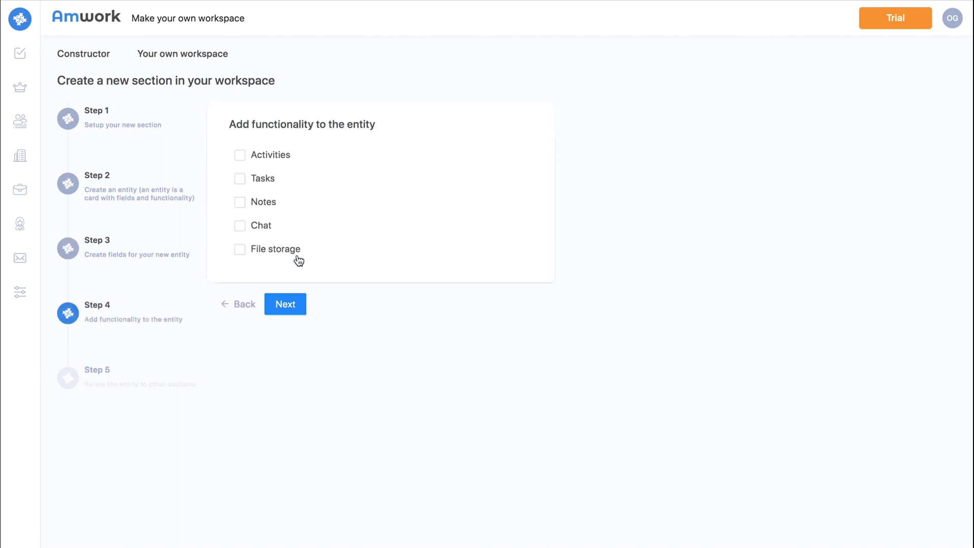
Enable Activities, Tasks, Notes, Chat and File storage, and link the entity to Projects.
left_click(264, 156)
left_click(263, 179)
left_click(257, 326)
left_click(260, 359)
left_click(260, 372)
left_click(283, 427)
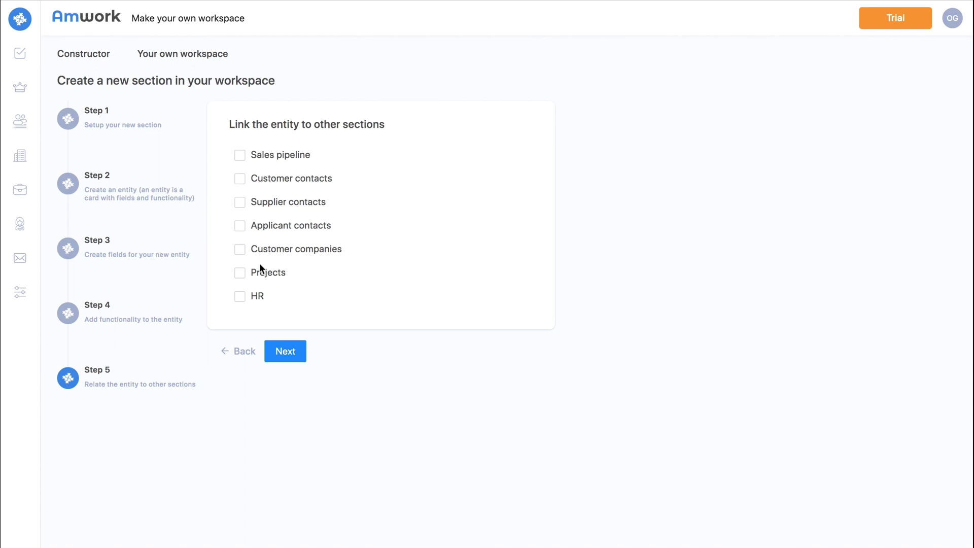
left_click(257, 276)
Finish creating the Contractors section linked to Projects.
left_click(286, 352)
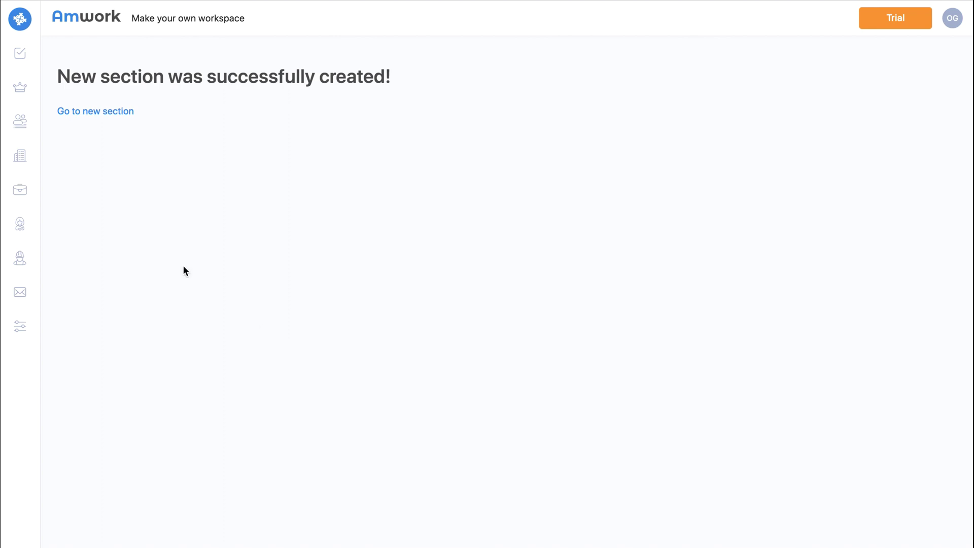
Save a 'Contractor's work' entry in the project with another owner and start date Mar 13, 2023.
left_click(22, 196)
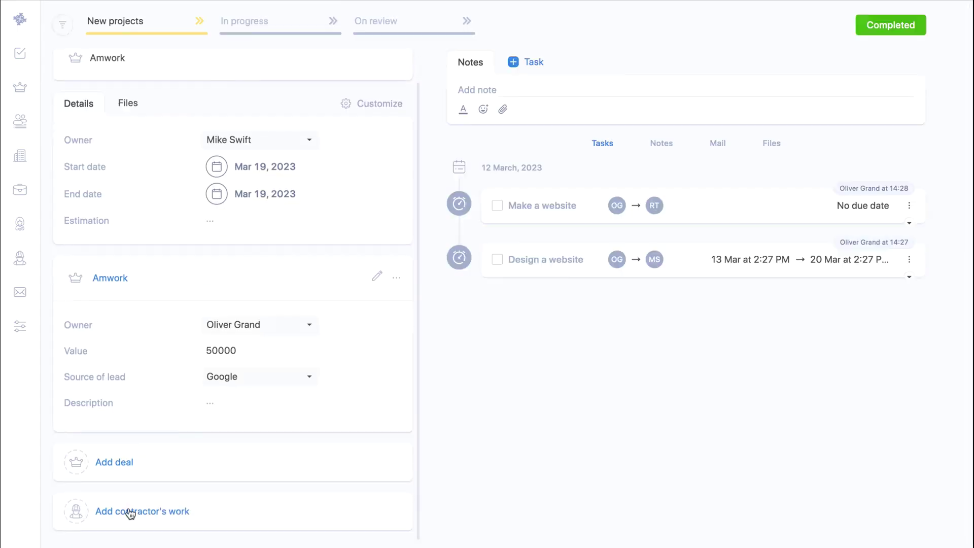
left_click(129, 511)
scroll(130, 492, "down", 5)
left_click(142, 349)
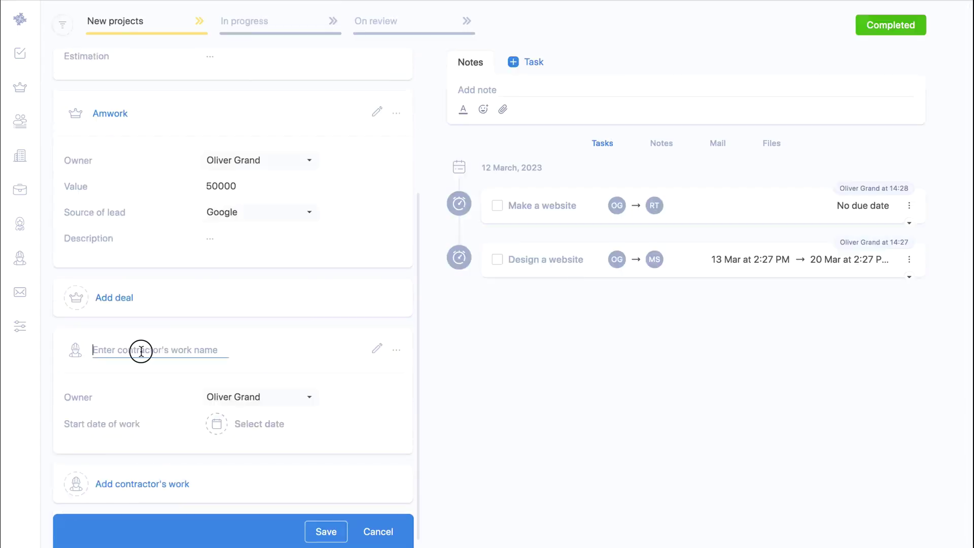
type("Contractor's work")
left_click(217, 397)
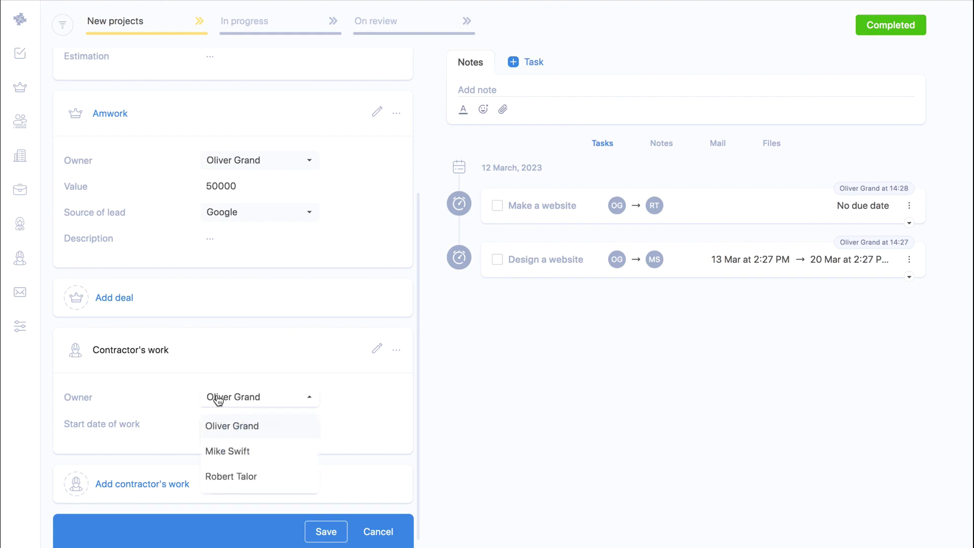
left_click(217, 450)
left_click(242, 426)
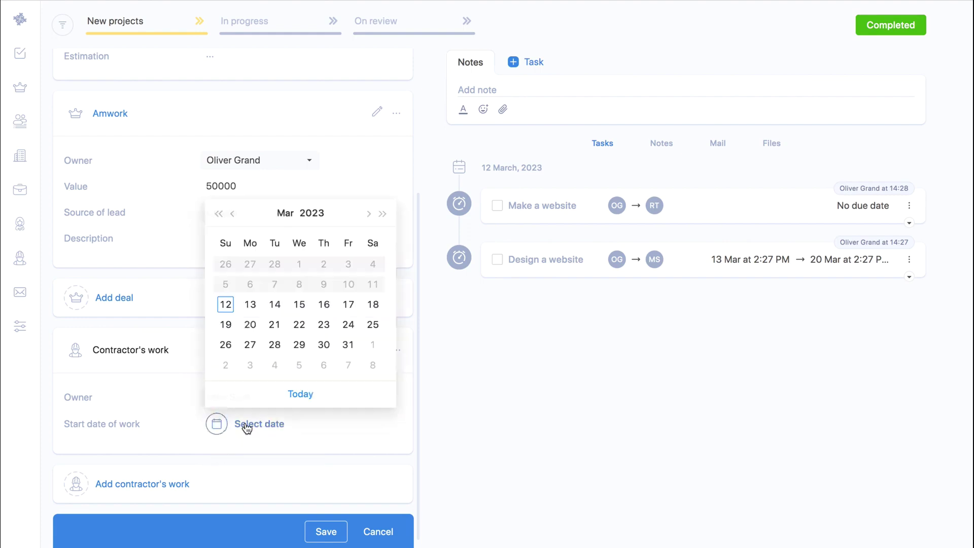
left_click(251, 306)
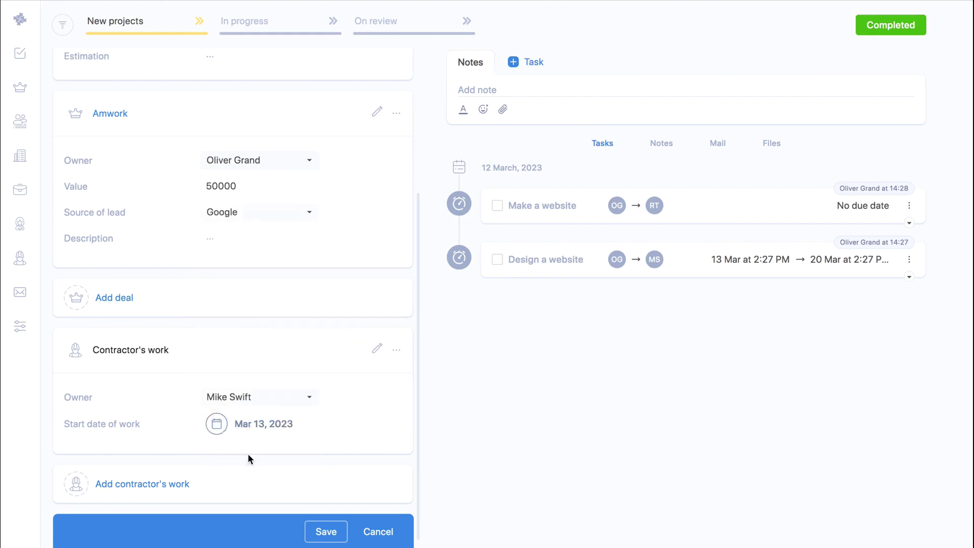
left_click(327, 533)
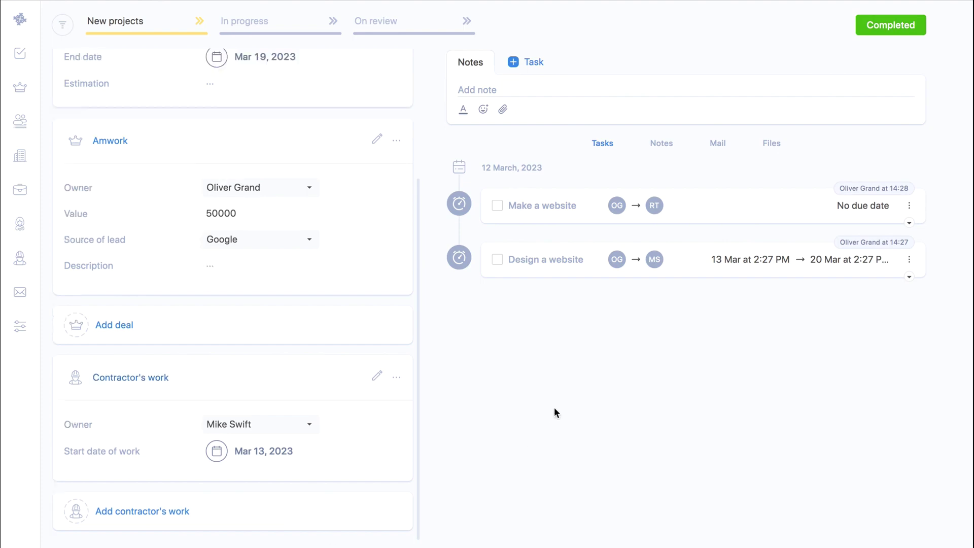
left_click(20, 258)
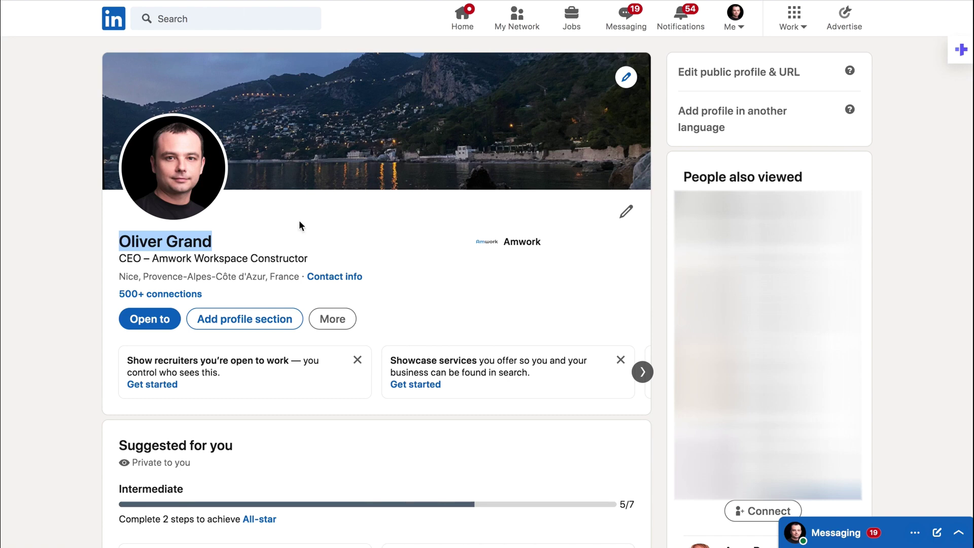
Switch from the Contractors board to the LinkedIn profile page.
left_click(299, 220)
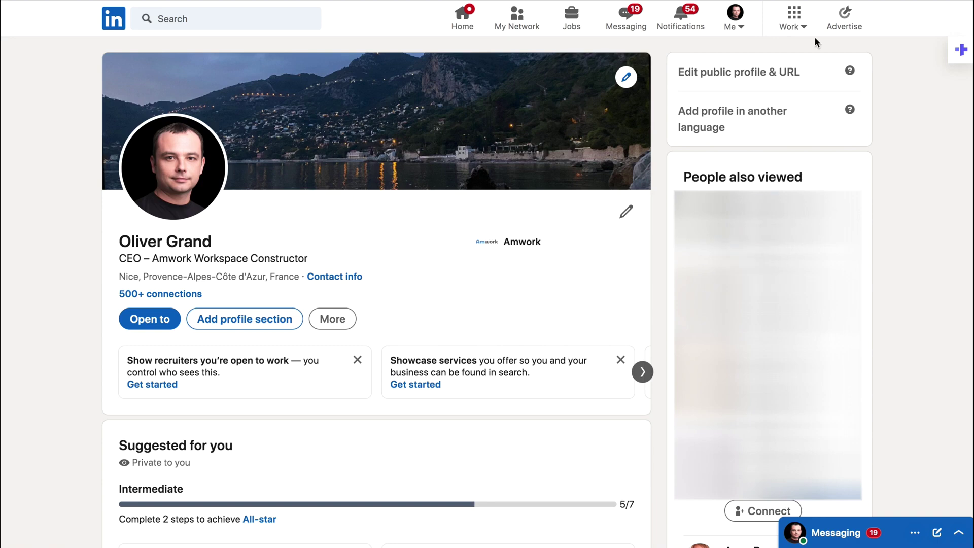
Create an Applicant from the LinkedIn profile with the pasted name and a responsible person, and link it.
left_click(807, 0)
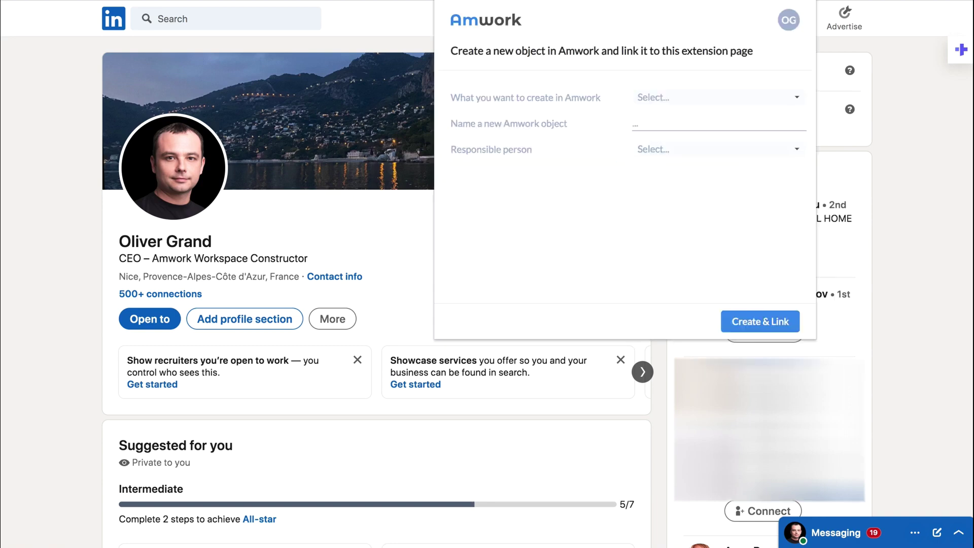
left_click(728, 97)
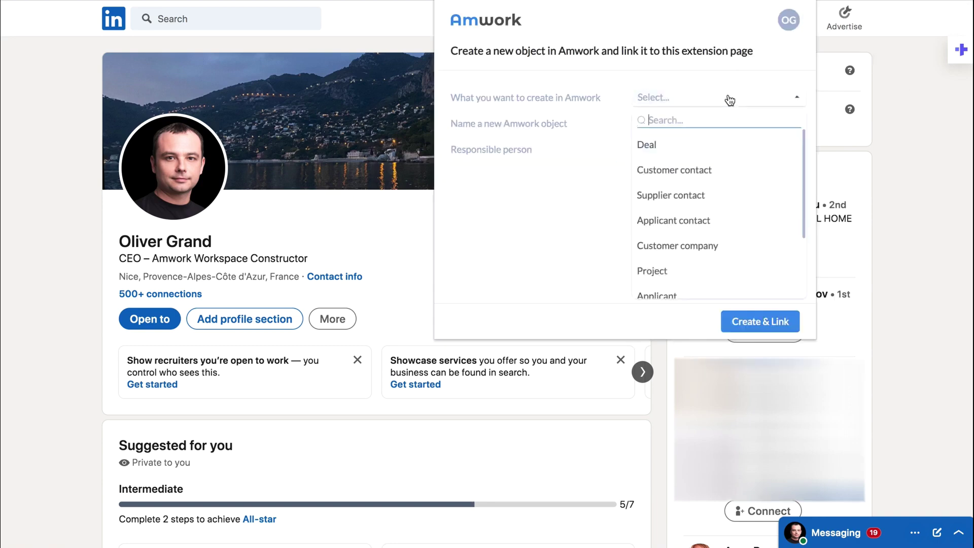
scroll(668, 264, "down", 2)
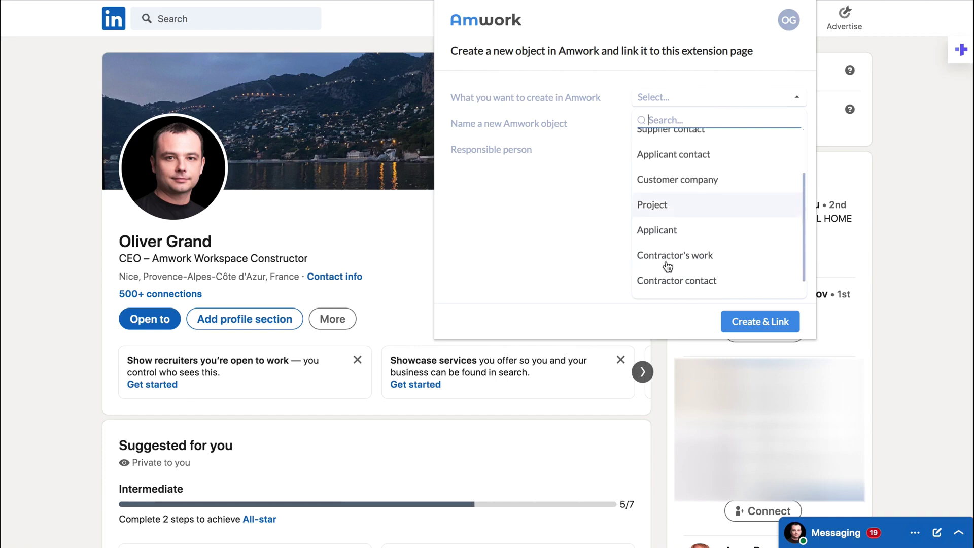
left_click(673, 232)
left_click(663, 128)
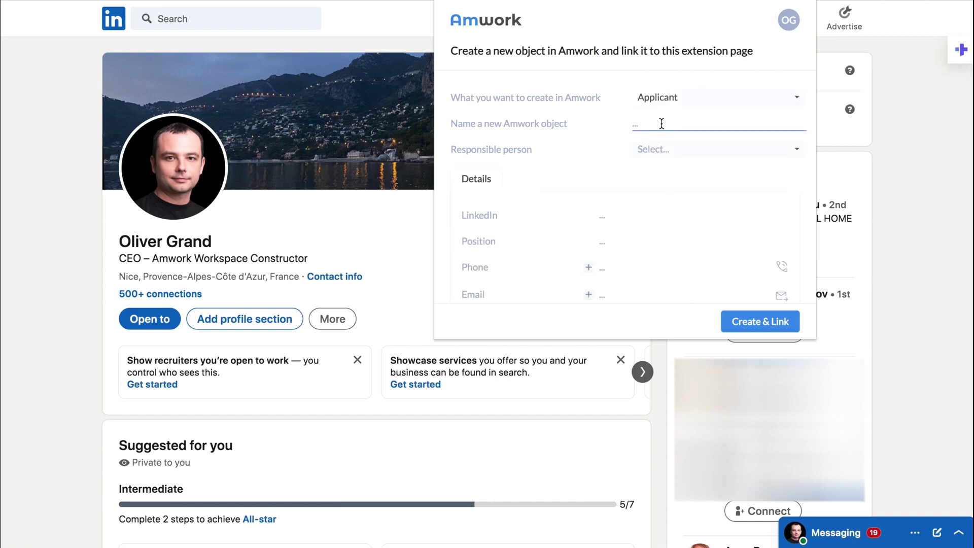
left_click(668, 150)
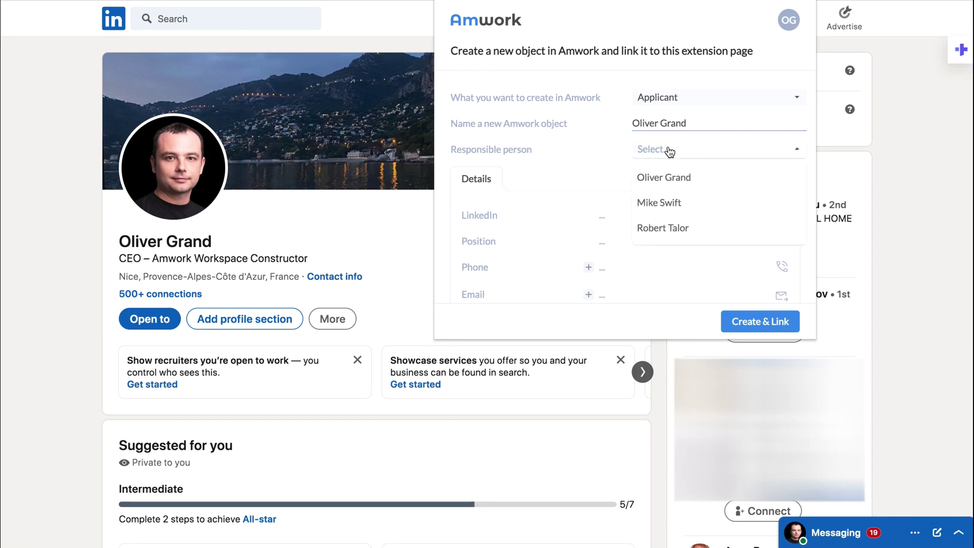
left_click(656, 227)
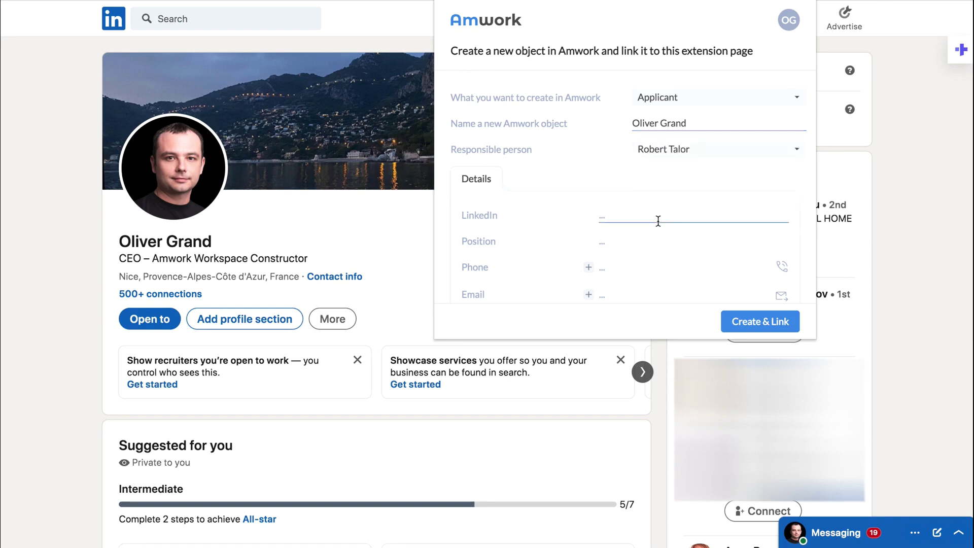
left_click(739, 321)
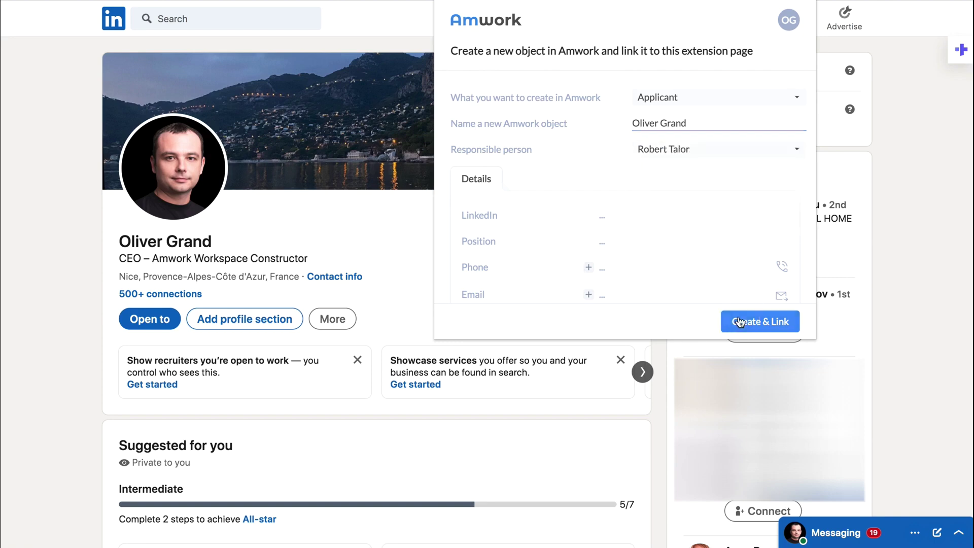
Move the new applicant from Interview to Approved on the HR Applicants board.
left_click(189, 2)
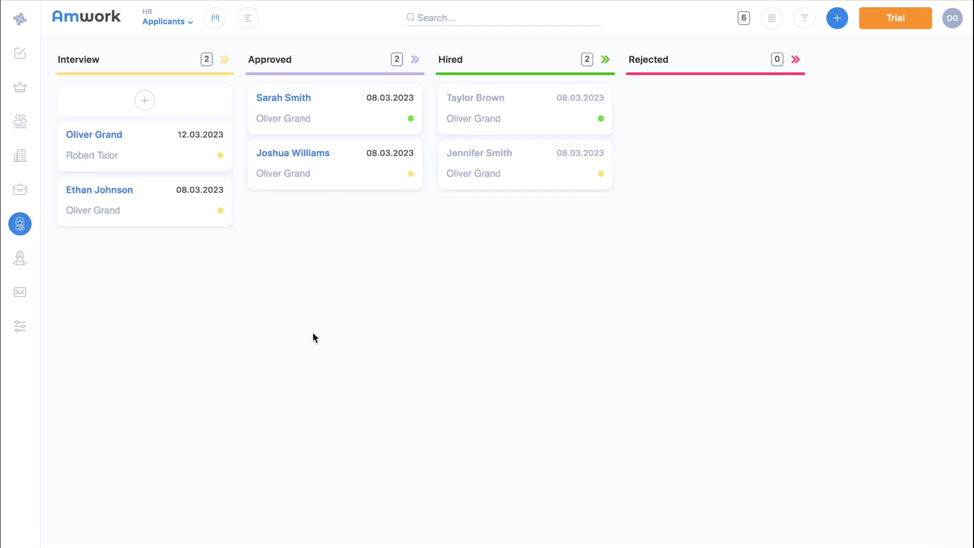
left_click_drag(145, 145, 316, 97)
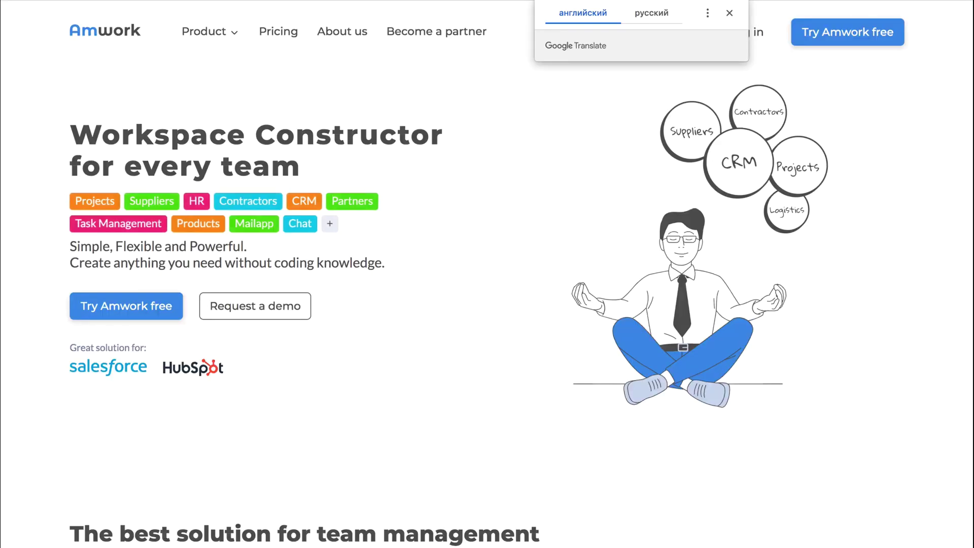
Close the Google Translate popup over the Amwork homepage.
left_click(465, 79)
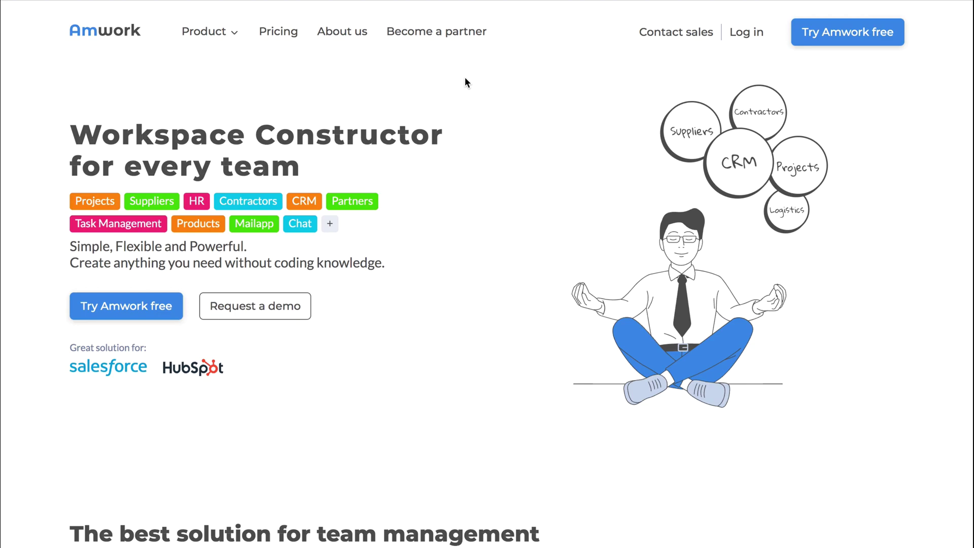